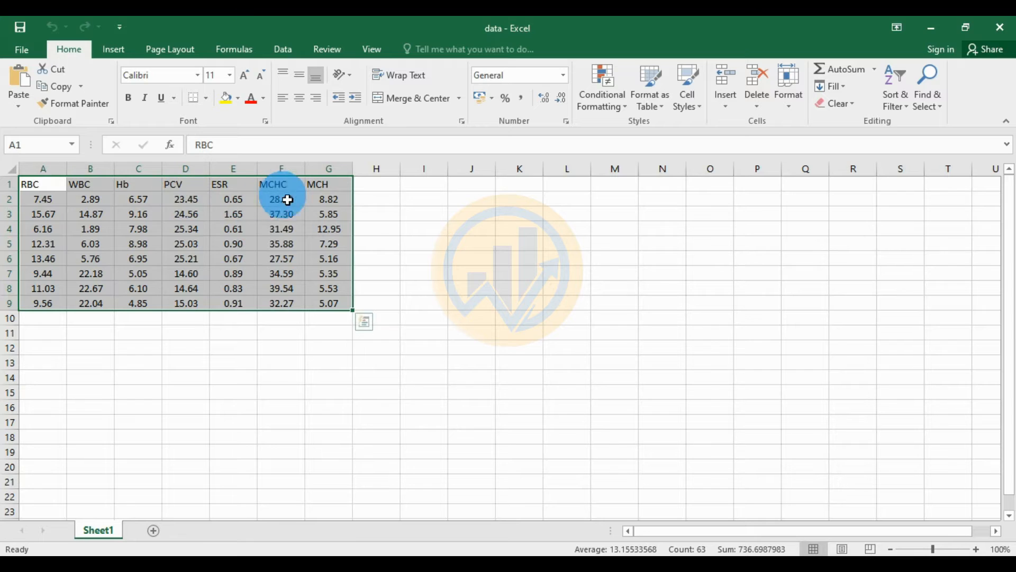
# Step: Review the blood parameter headings in row 1, from RBC through MCH
pyautogui.click(60, 190)
pyautogui.click(93, 188)
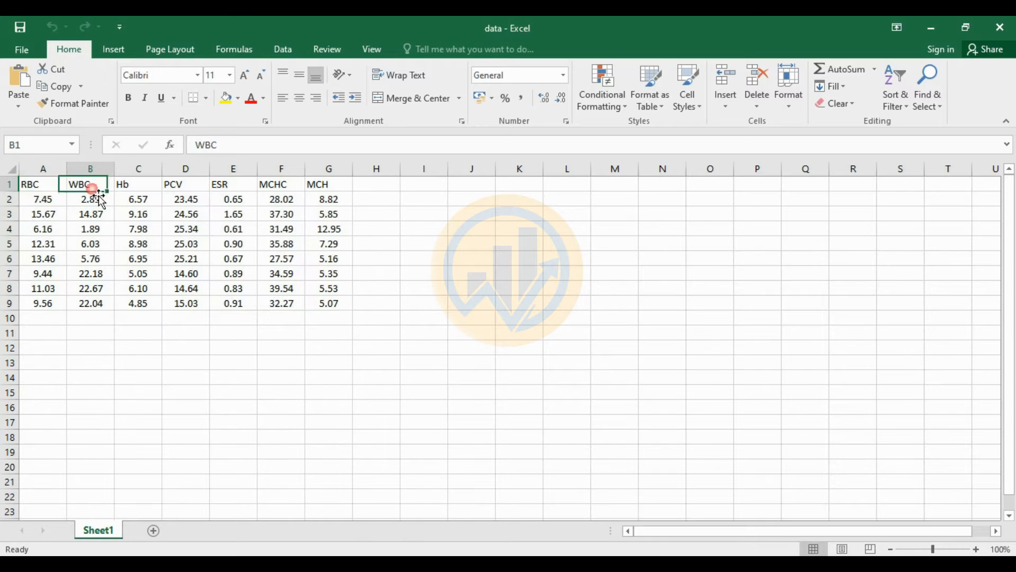
pyautogui.click(141, 186)
pyautogui.click(180, 188)
pyautogui.click(241, 188)
pyautogui.click(276, 186)
pyautogui.click(328, 192)
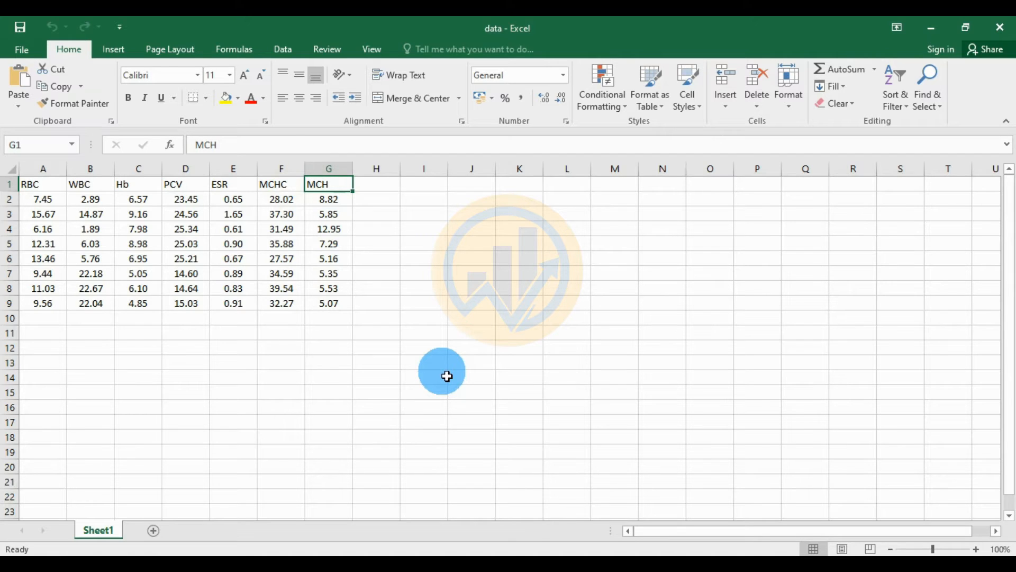
# Step: Copy the blood parameter data in A1:G9, including the column headings
pyautogui.moveTo(39, 190); pyautogui.dragTo(326, 303)
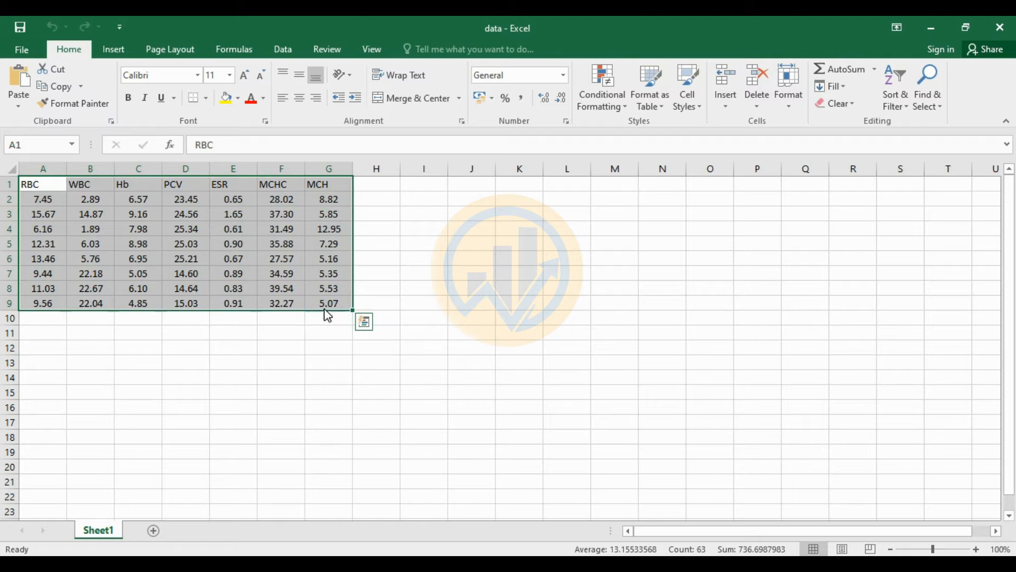
pyautogui.rightClick(328, 308)
pyautogui.click(374, 266)
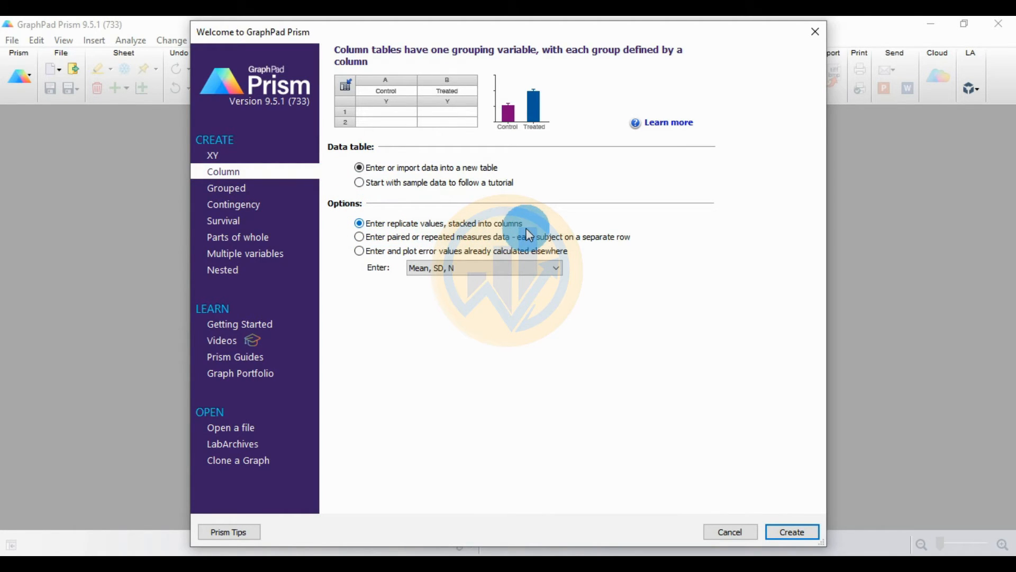
# Step: In GraphPad Prism, create a Column table for replicate values stacked into columns and paste the copied data starting at Group A's title
pyautogui.click(796, 535)
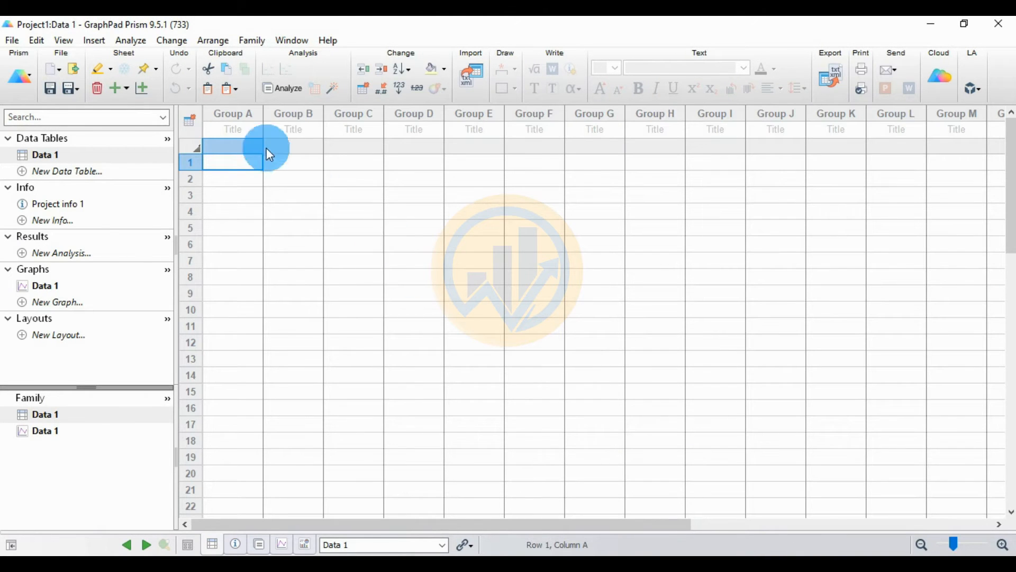
pyautogui.click(252, 137)
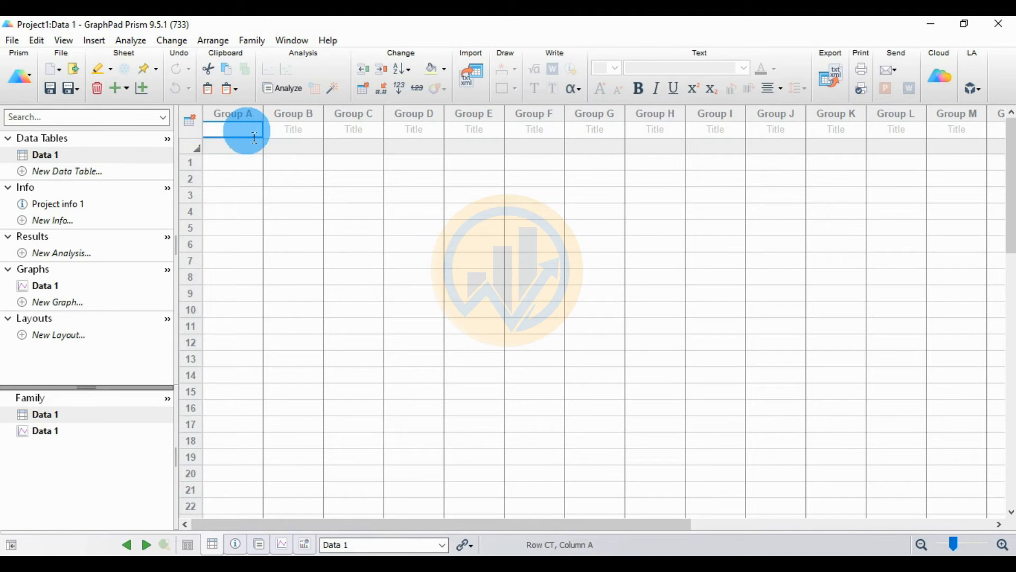
pyautogui.rightClick(247, 131)
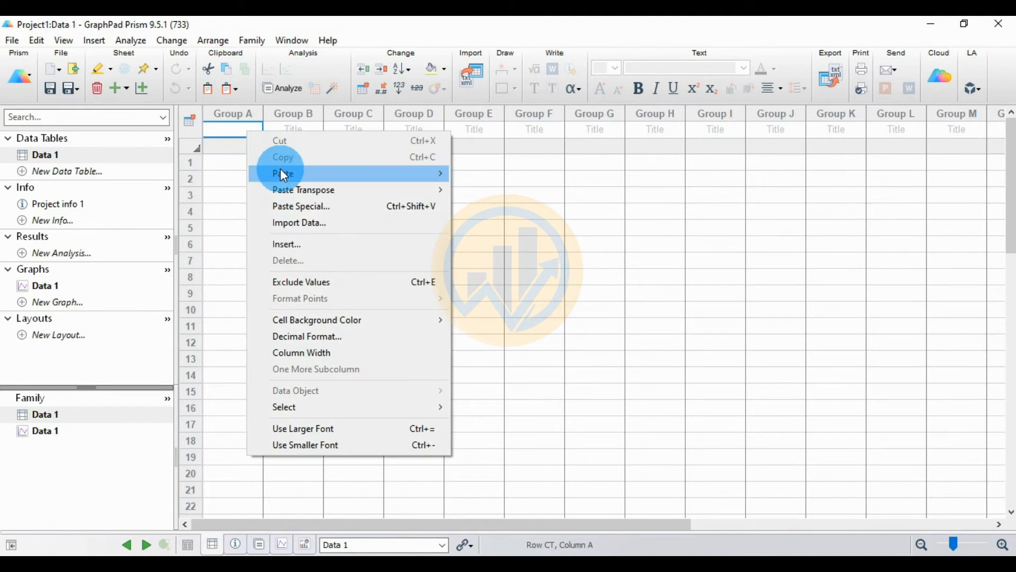
pyautogui.moveTo(435, 181)
pyautogui.click(491, 173)
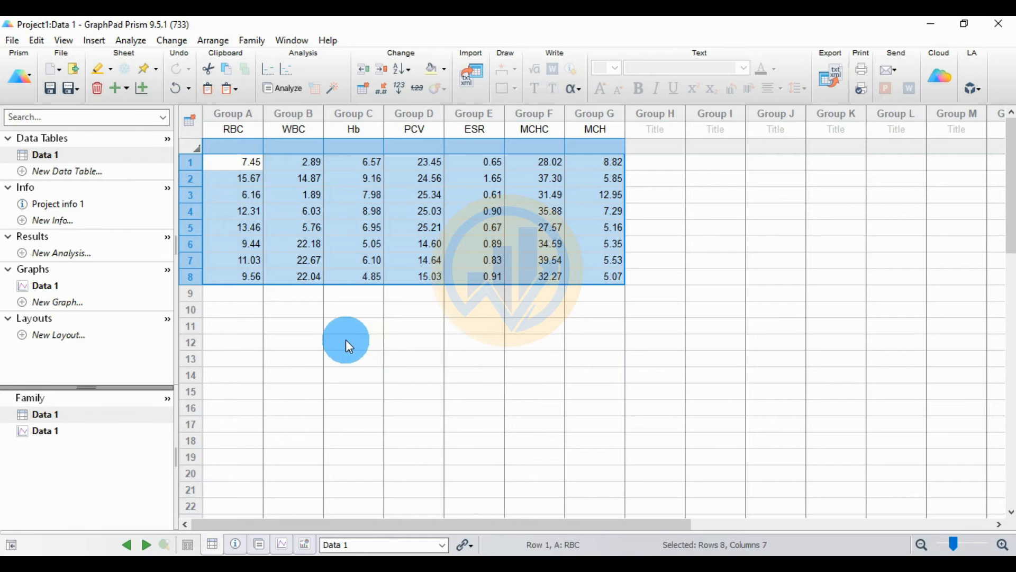
# Step: Start an XY Correlation analysis on all seven data sets of Data 1, from RBC to MCH
pyautogui.click(284, 88)
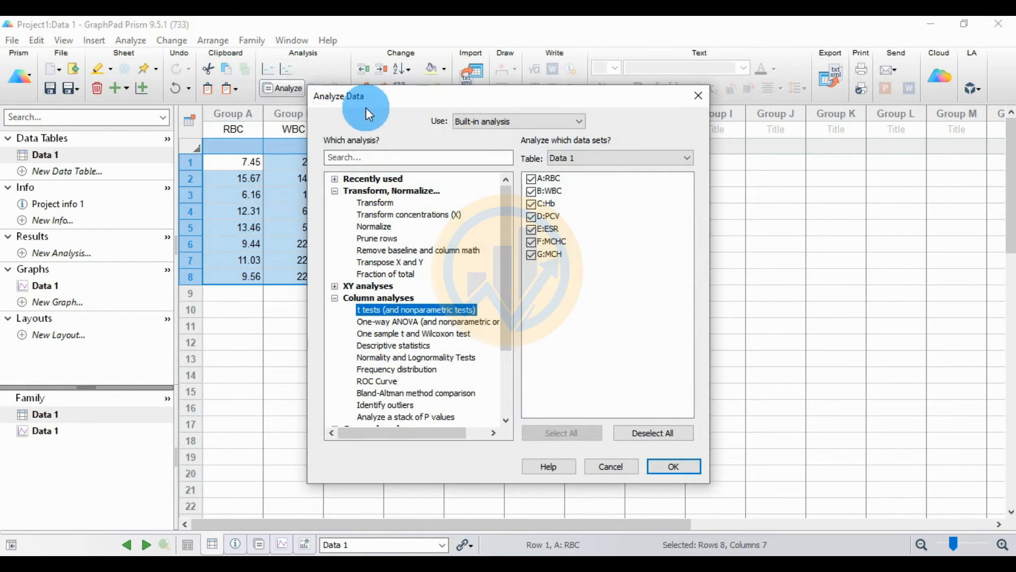
pyautogui.click(334, 298)
pyautogui.click(335, 286)
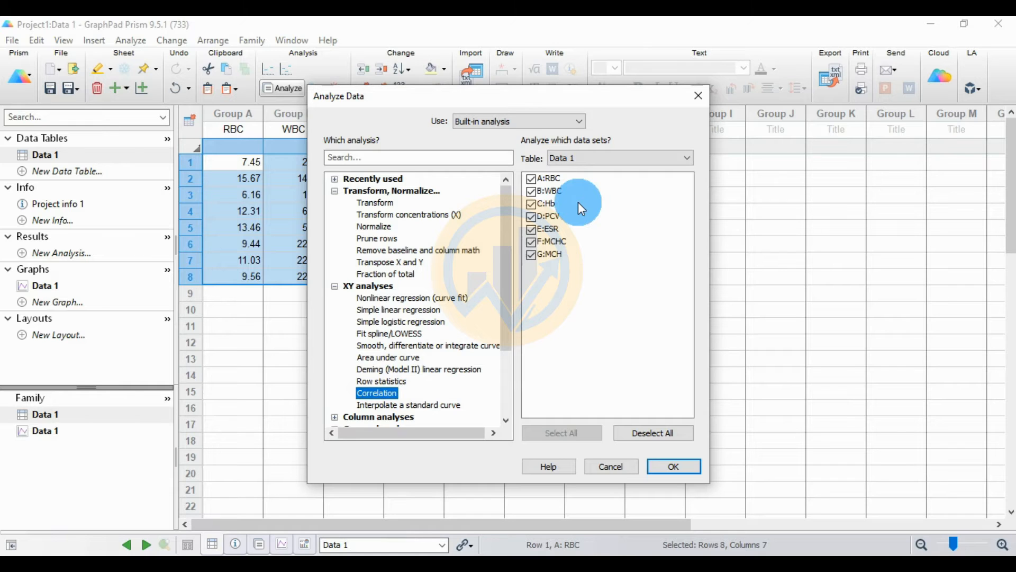
pyautogui.click(675, 467)
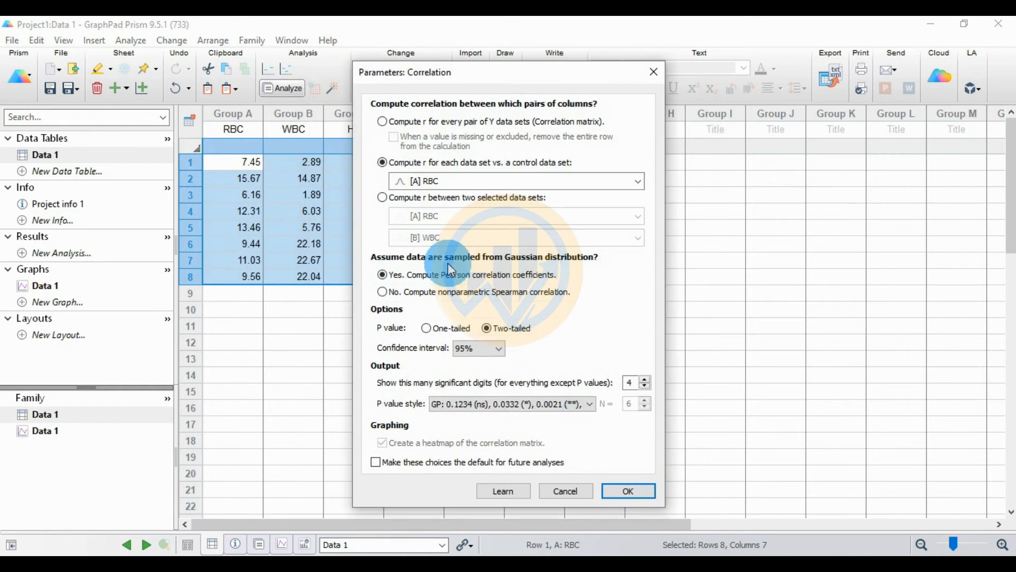
# Step: Compute a two-tailed Pearson correlation matrix for every pair of Y data sets with 95% confidence, 2 significant digits and a heatmap
pyautogui.moveTo(494, 71); pyautogui.dragTo(733, 91)
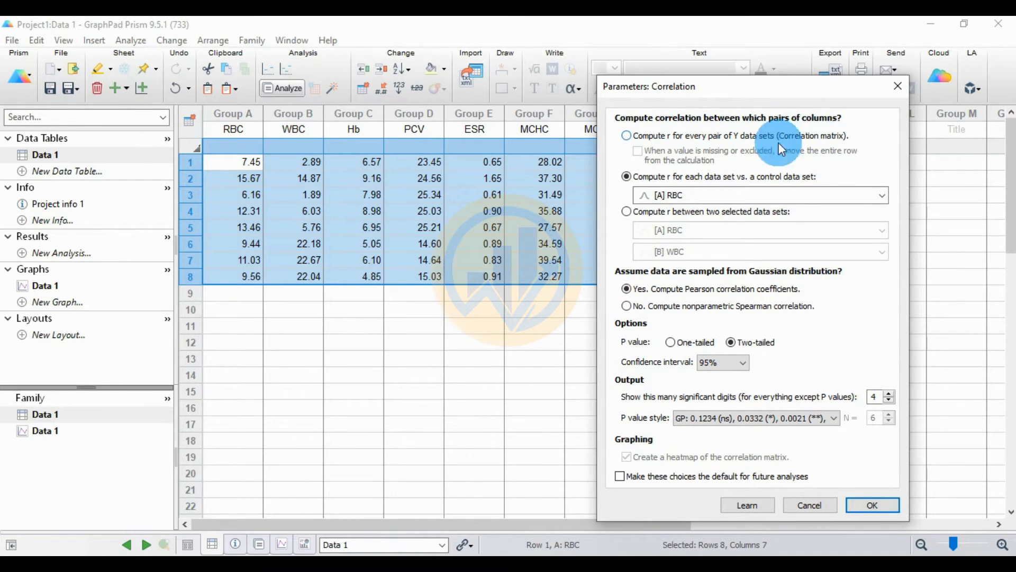
pyautogui.click(629, 135)
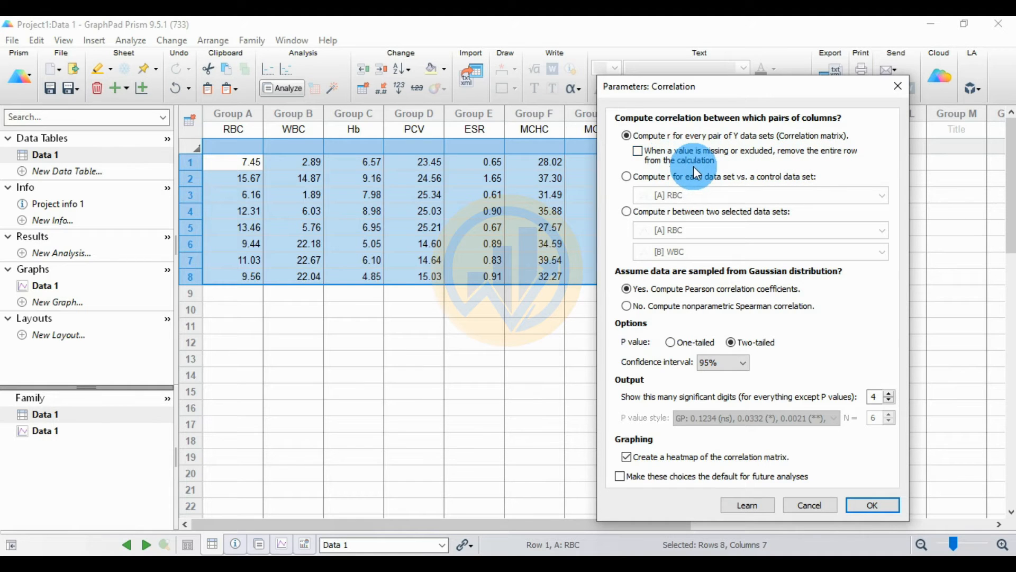
pyautogui.moveTo(749, 93); pyautogui.dragTo(830, 161)
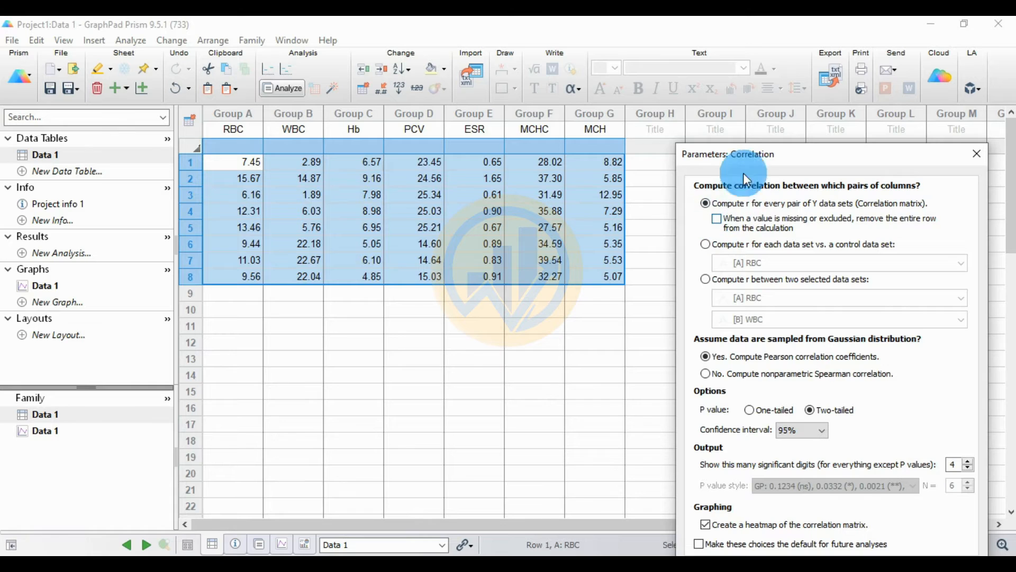
pyautogui.moveTo(770, 161); pyautogui.dragTo(744, 68)
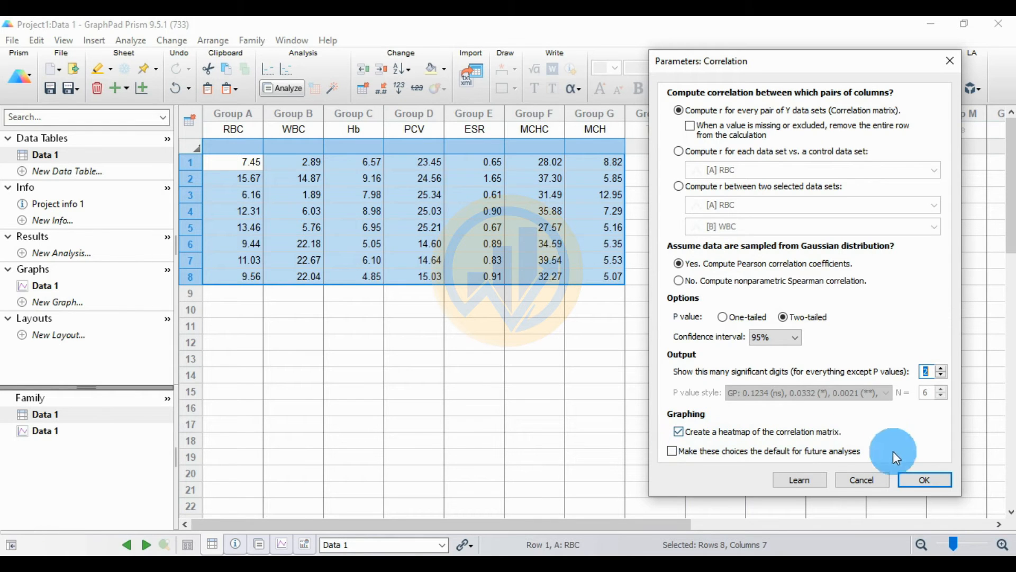
pyautogui.click(929, 479)
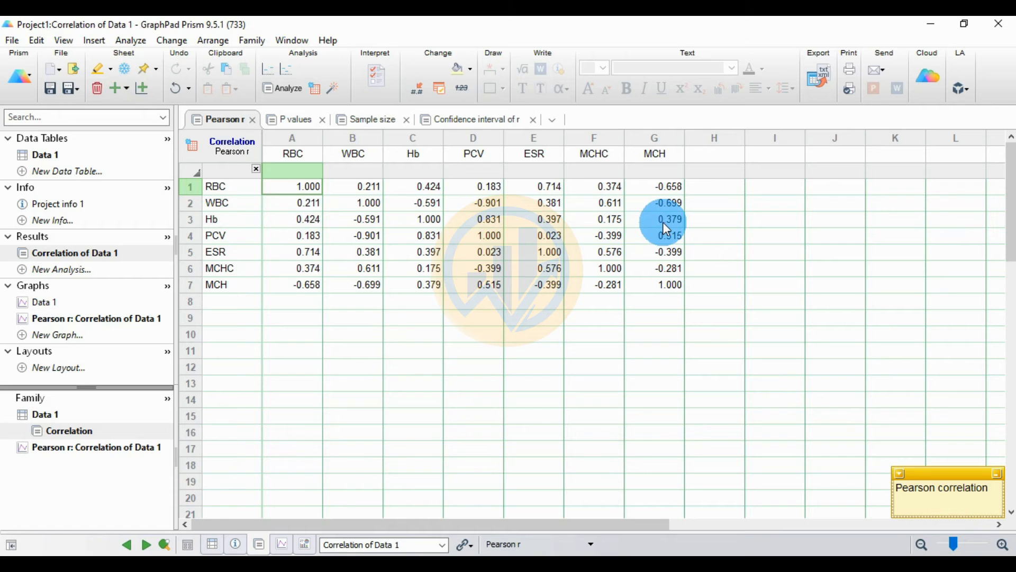
# Step: Review the correlation's P values, sample sizes and confidence intervals of r
pyautogui.click(288, 119)
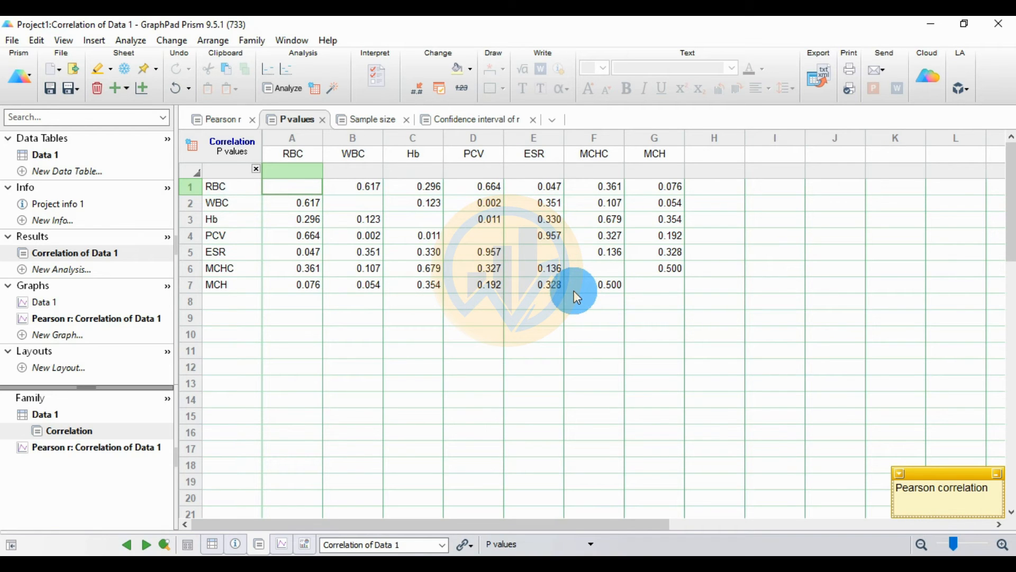
pyautogui.click(370, 120)
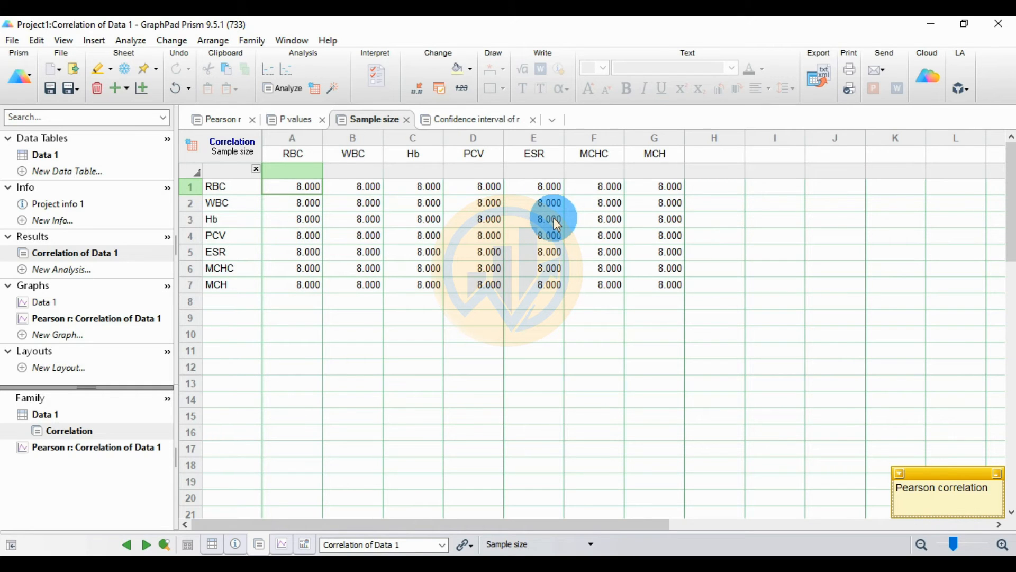
pyautogui.click(459, 120)
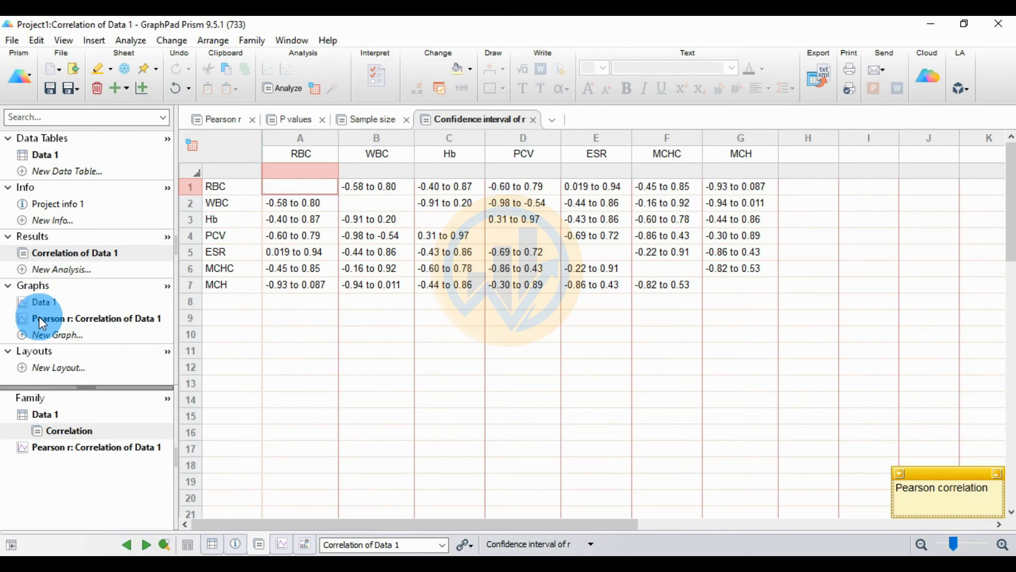
# Step: Display the Pearson r correlation heatmap and make the graph one step larger
pyautogui.click(39, 316)
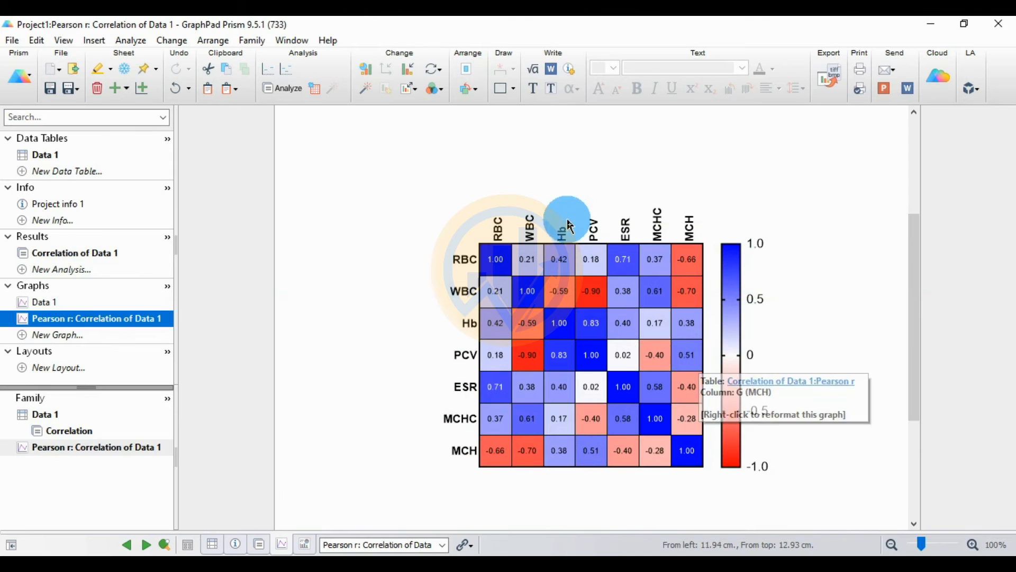
pyautogui.click(408, 90)
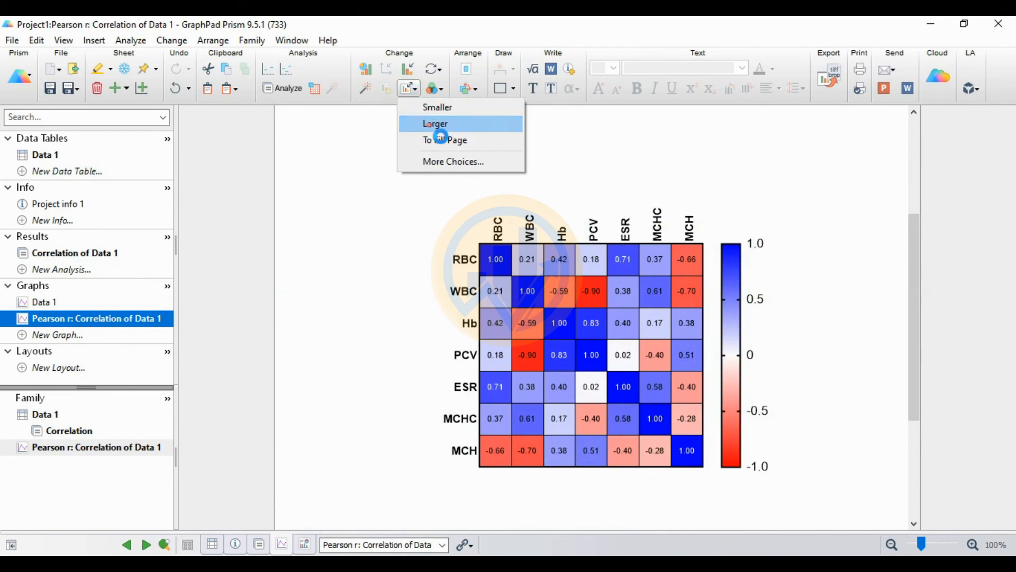
pyautogui.click(430, 125)
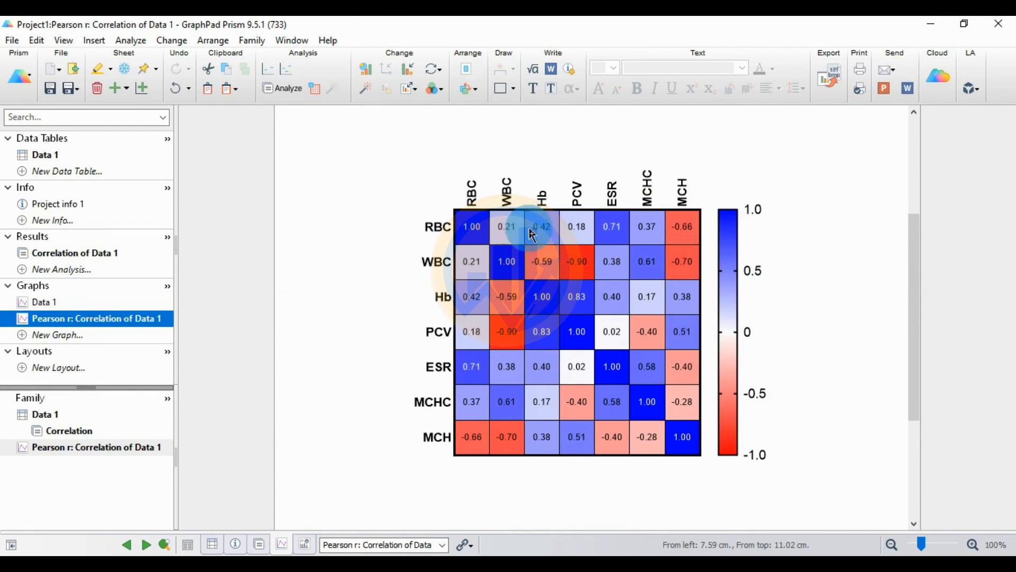
# Step: Open the heatmap's graph formatting settings and position the dialog so the heatmap is uncovered
pyautogui.moveTo(506, 227)
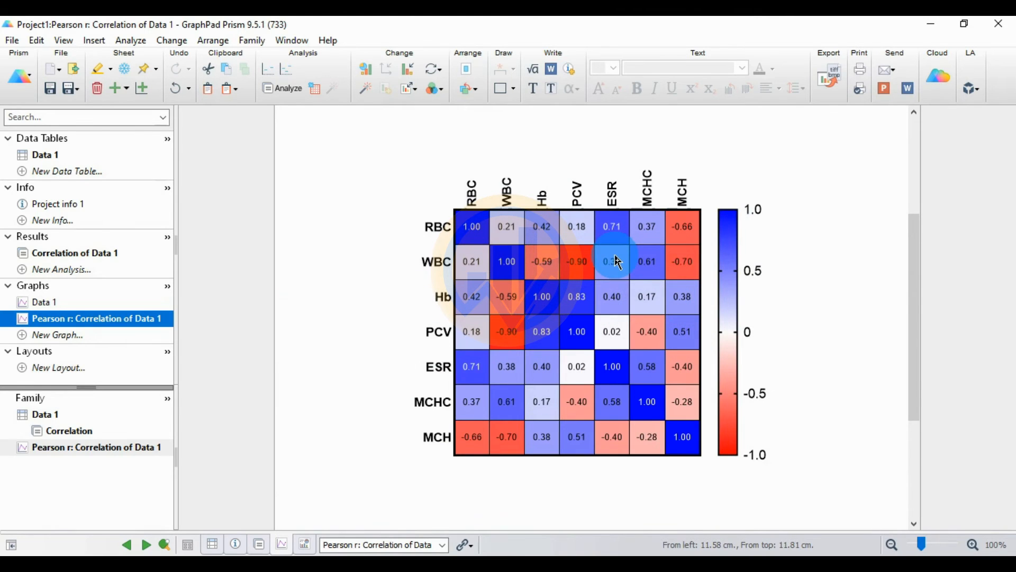
pyautogui.moveTo(619, 261)
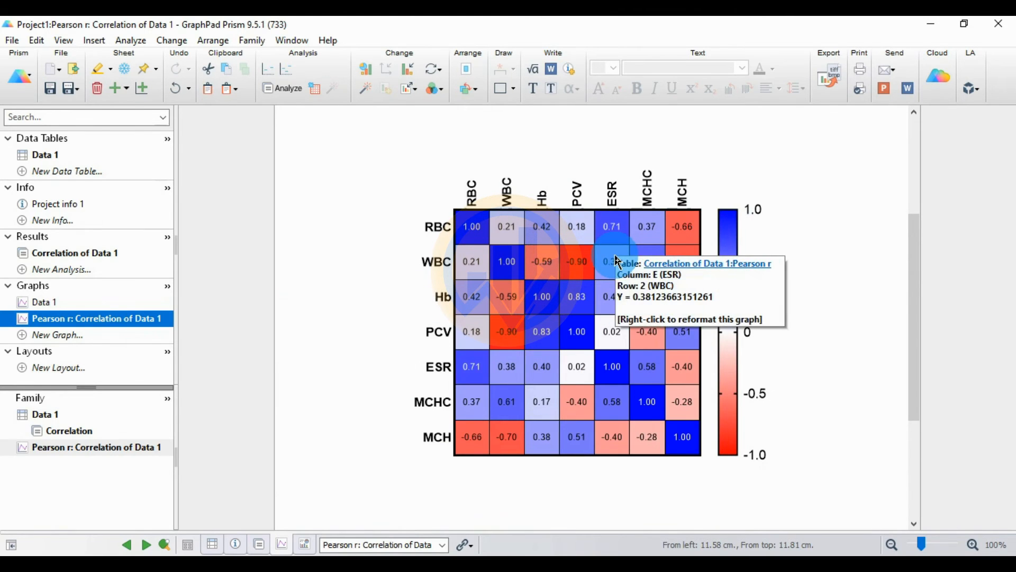
pyautogui.click(572, 236)
pyautogui.rightClick(572, 235)
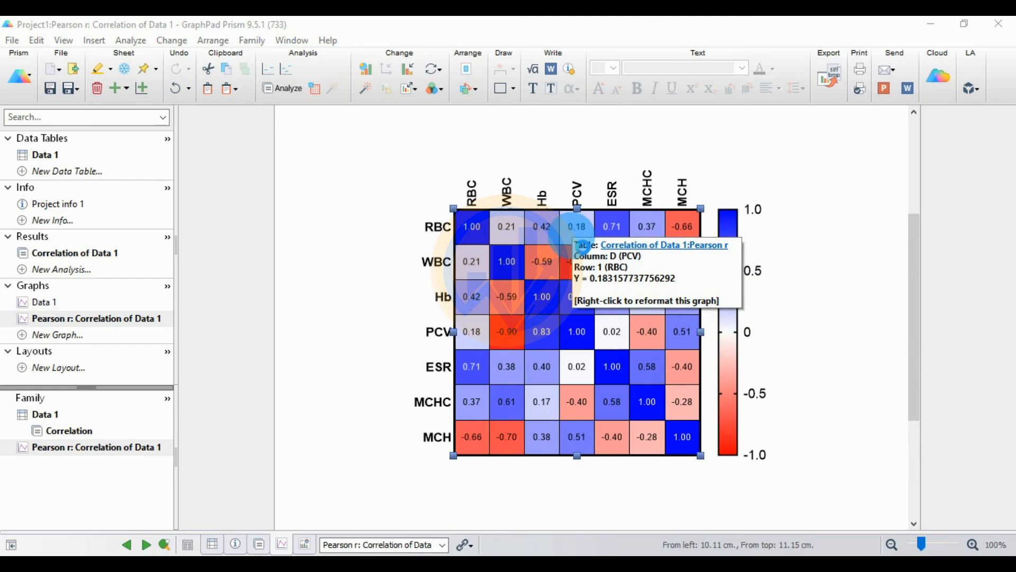
pyautogui.moveTo(481, 64); pyautogui.dragTo(207, 62)
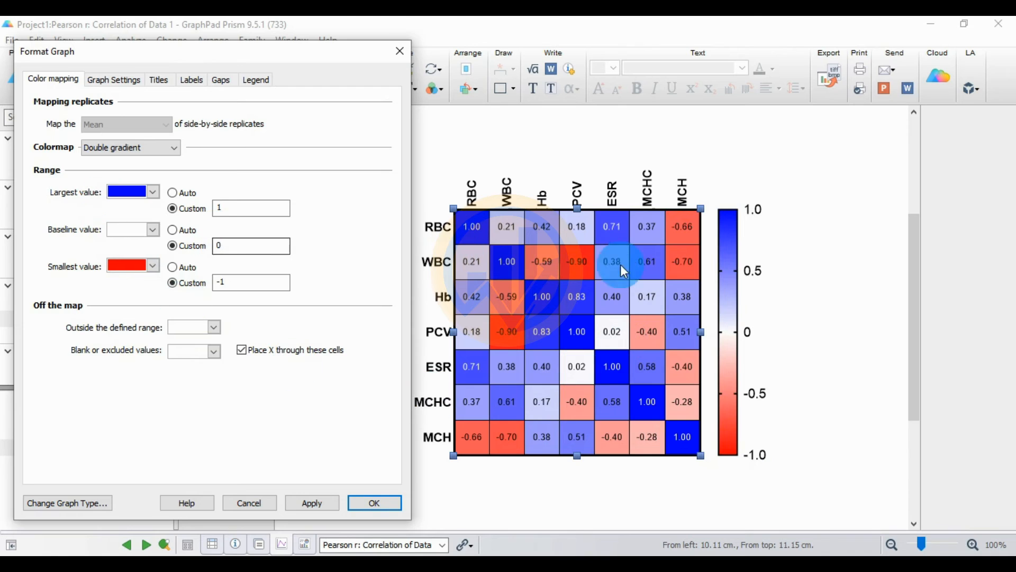
# Step: Try the Rainbow colormap on the correlation heatmap
pyautogui.click(113, 149)
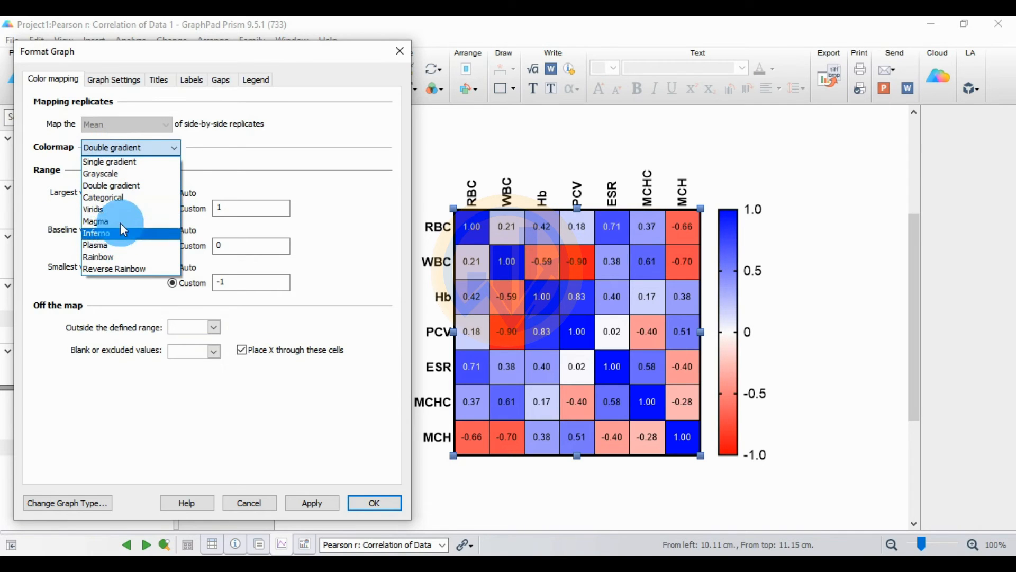
pyautogui.click(118, 259)
pyautogui.click(316, 503)
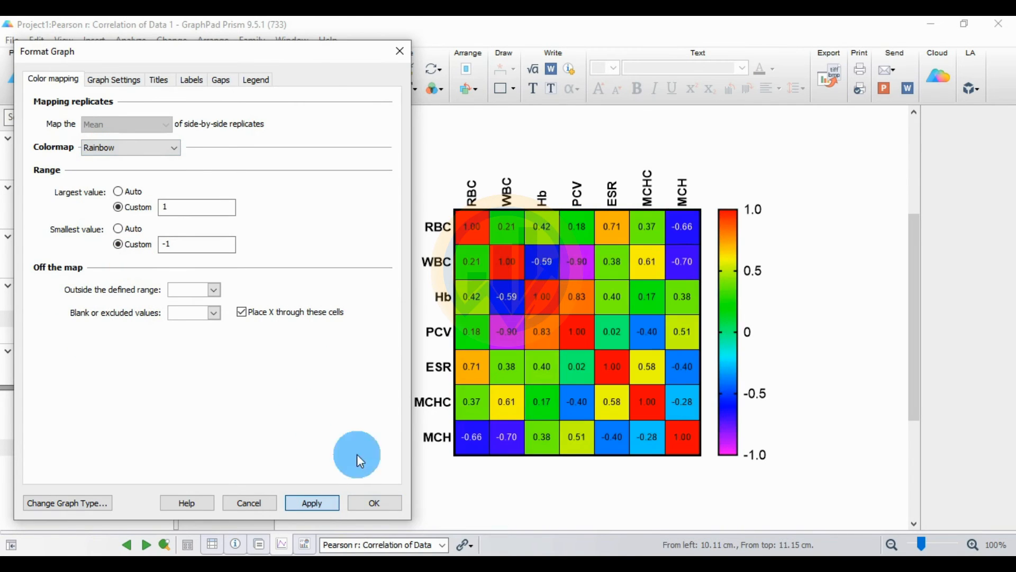
# Step: Apply the Reverse Rainbow colormap to the correlation heatmap
pyautogui.click(155, 150)
pyautogui.click(157, 269)
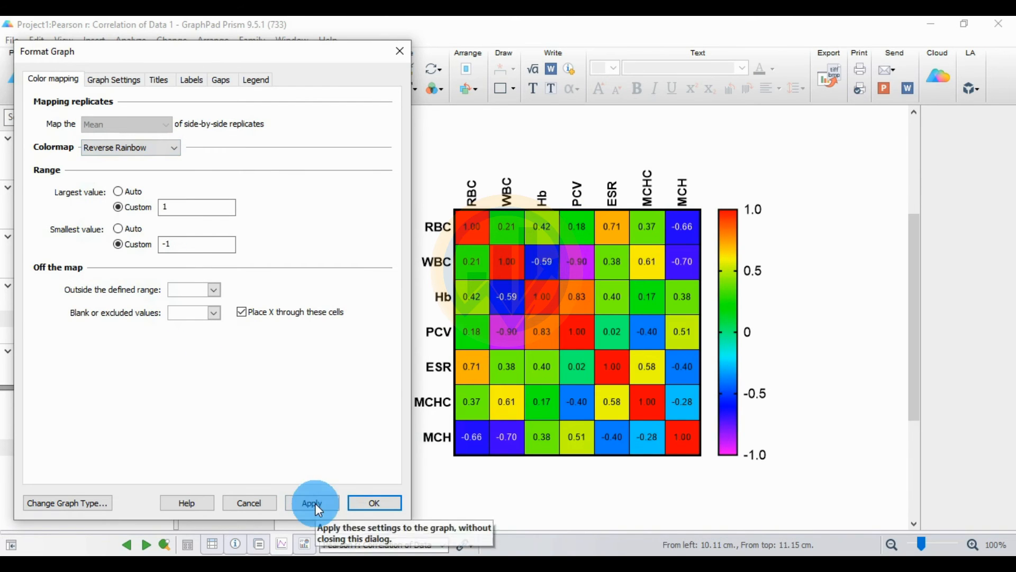
pyautogui.click(313, 503)
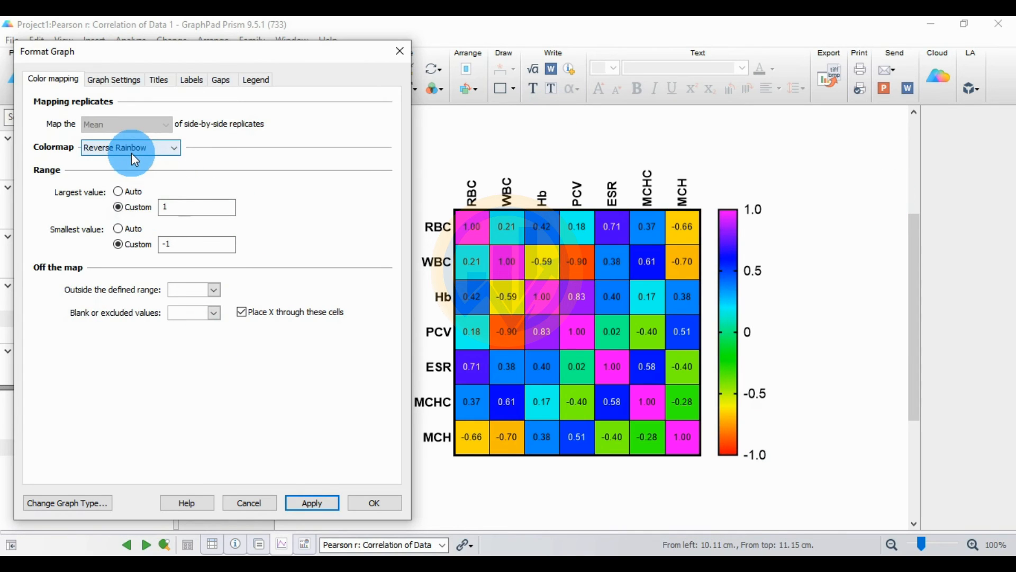
# Step: Show the graph title above the heatmap and apply the change
pyautogui.click(111, 84)
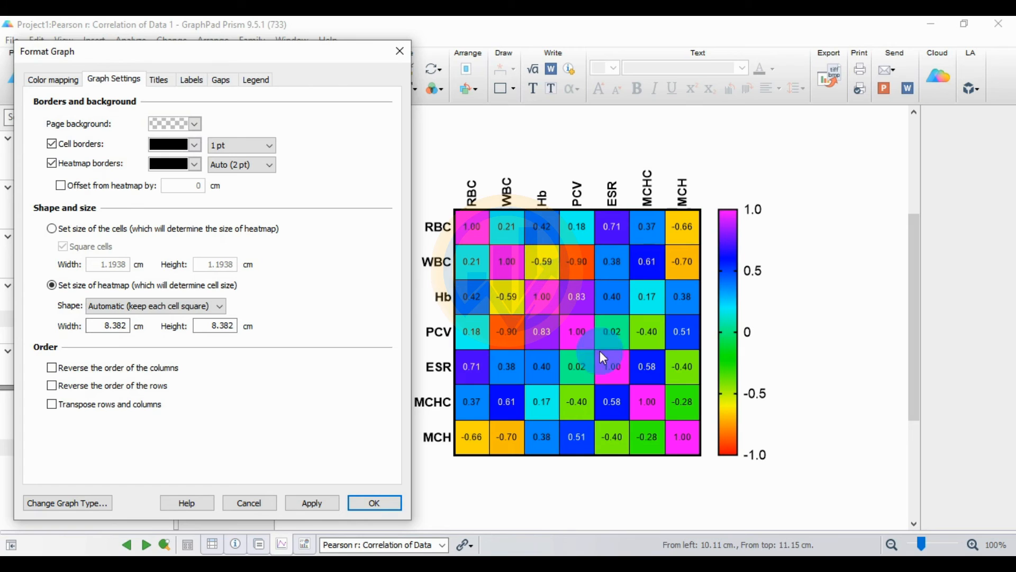
pyautogui.click(160, 85)
pyautogui.click(52, 123)
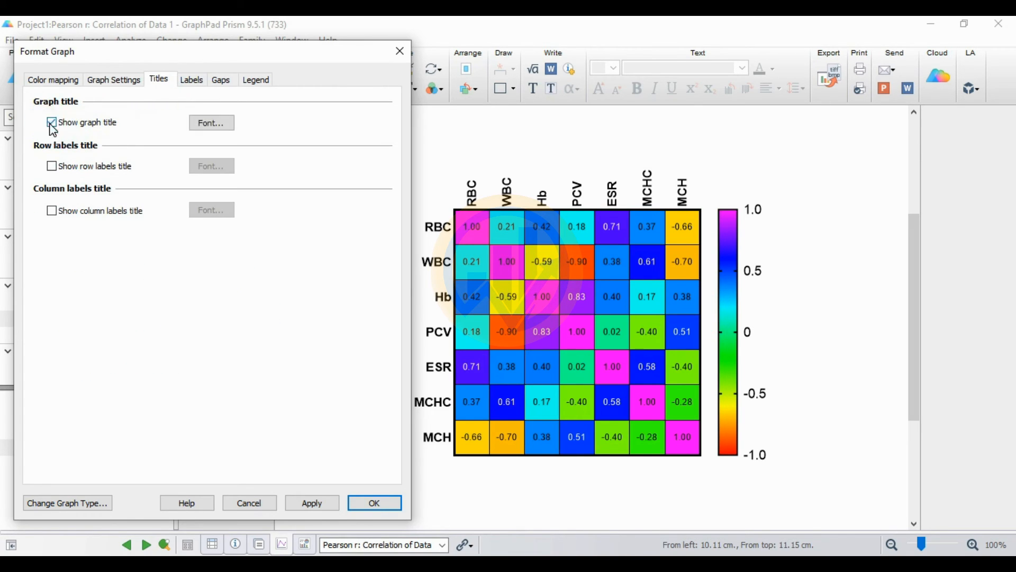
pyautogui.click(320, 501)
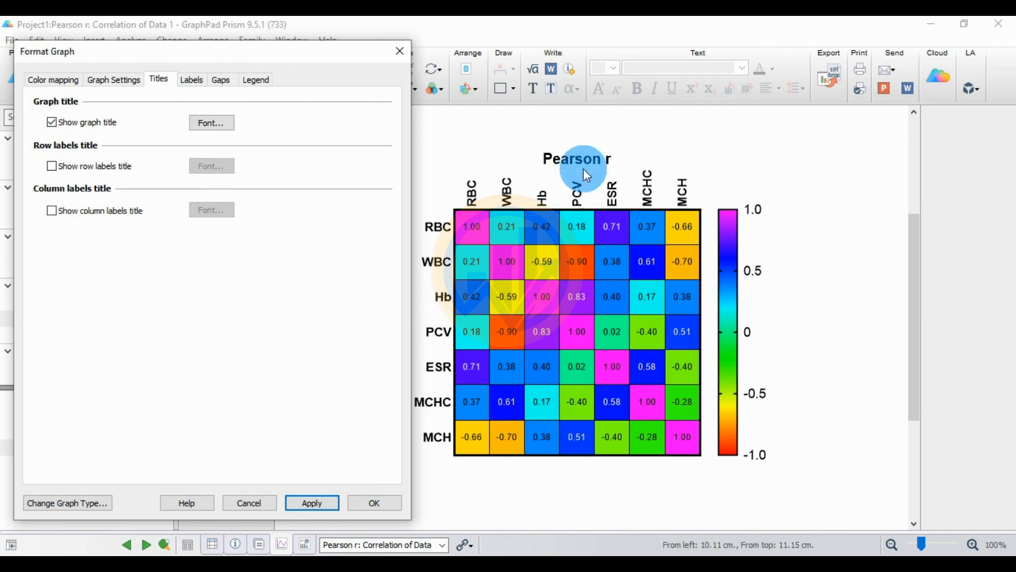
# Step: Set the graph title's font to Times New Roman, keeping it bold at size 14, and apply it
pyautogui.click(218, 123)
pyautogui.click(138, 195)
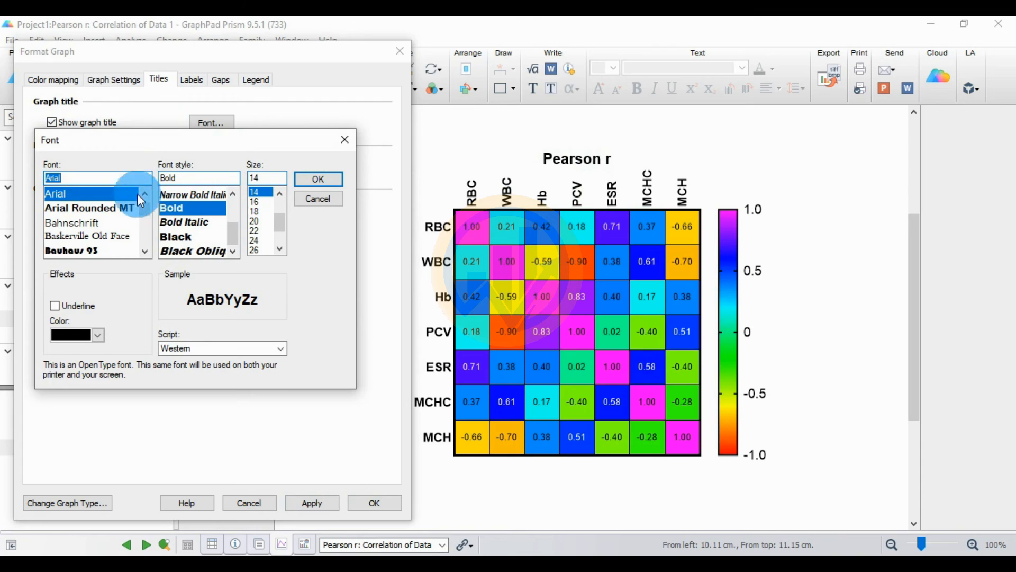
pyautogui.write('time')
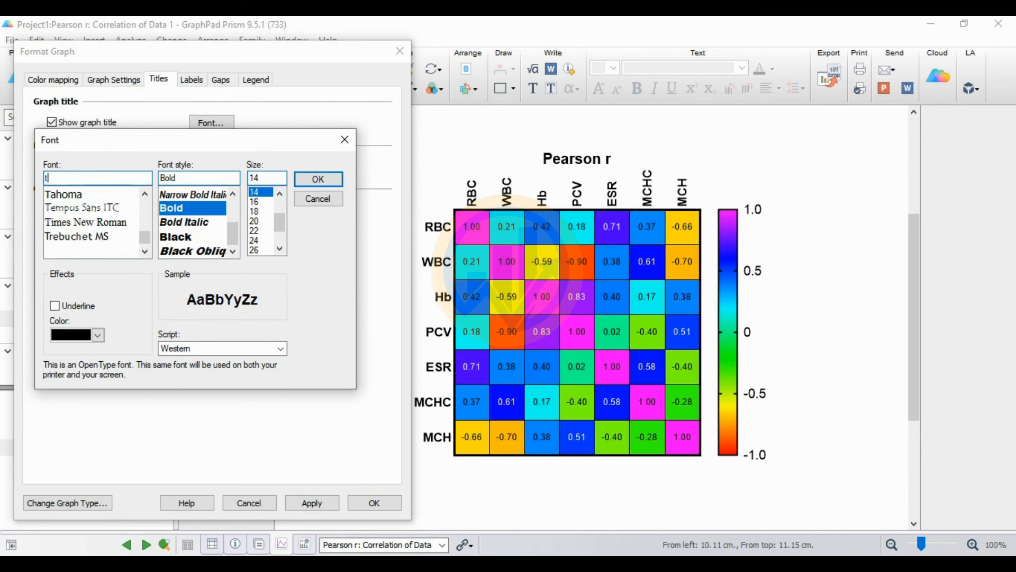
pyautogui.click(106, 195)
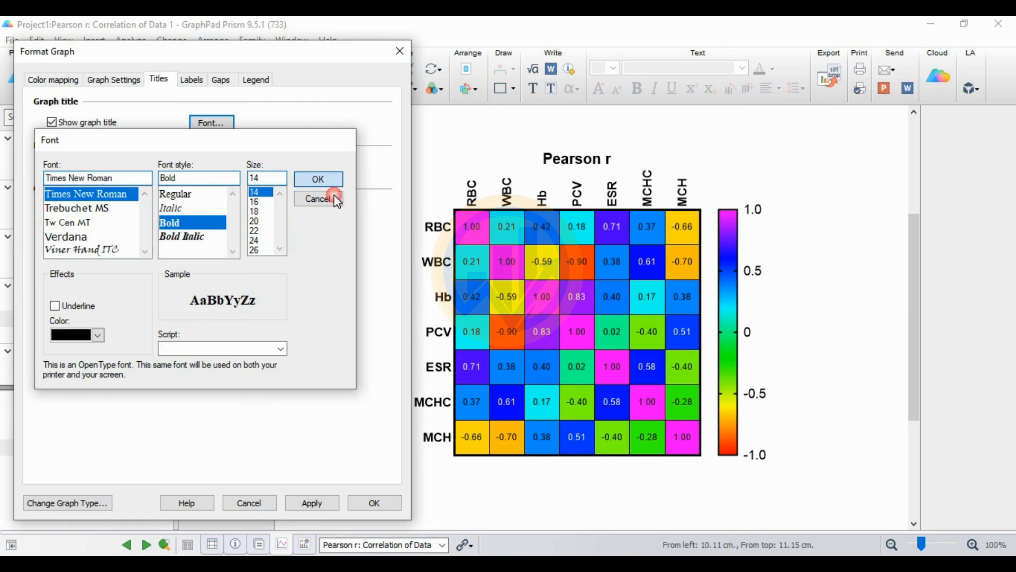
pyautogui.click(319, 180)
pyautogui.click(313, 503)
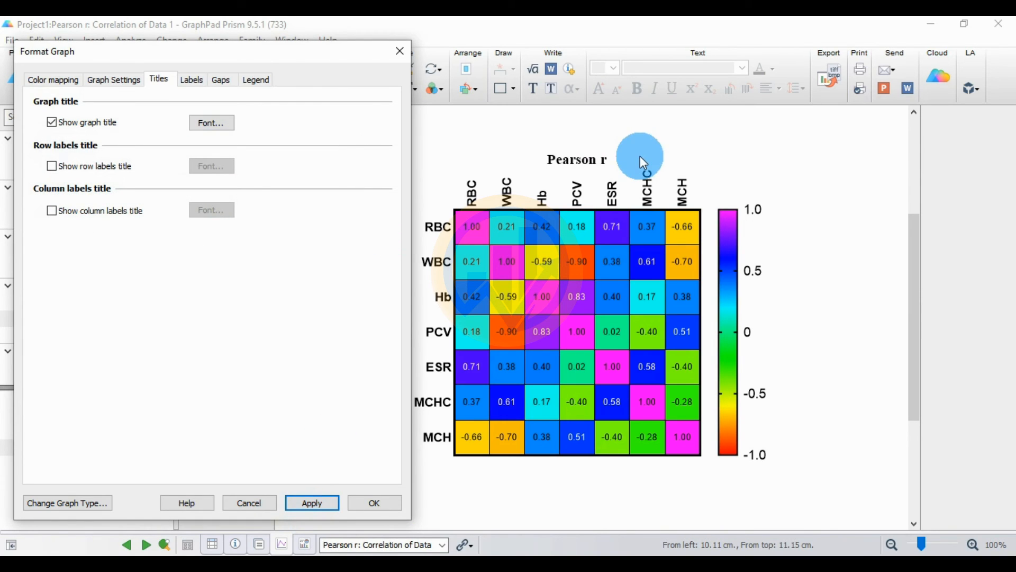
# Step: Set the heatmap cell values' font to Times New Roman Regular, size 10, and apply it
pyautogui.click(189, 78)
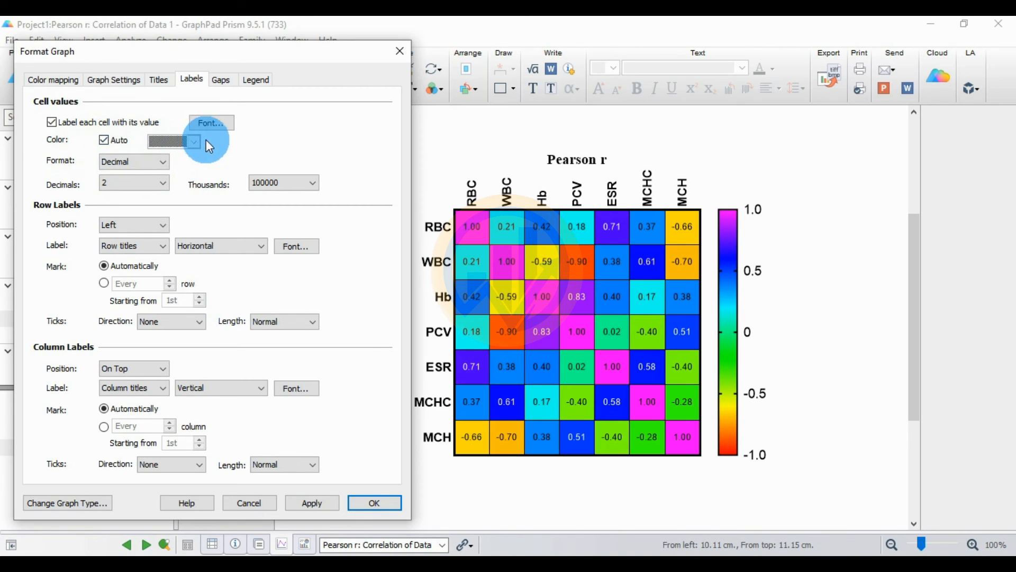
pyautogui.click(222, 128)
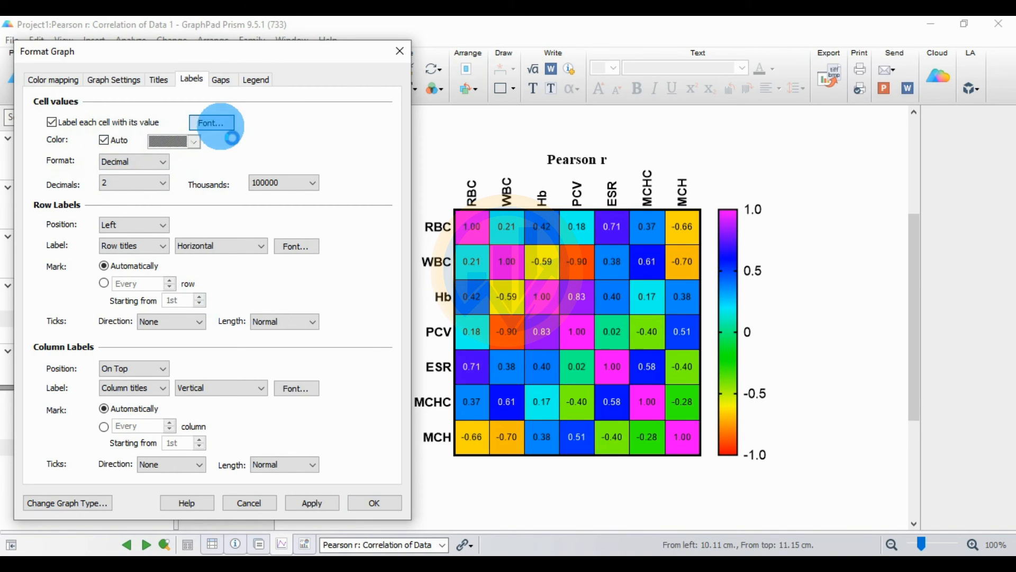
pyautogui.write('tim')
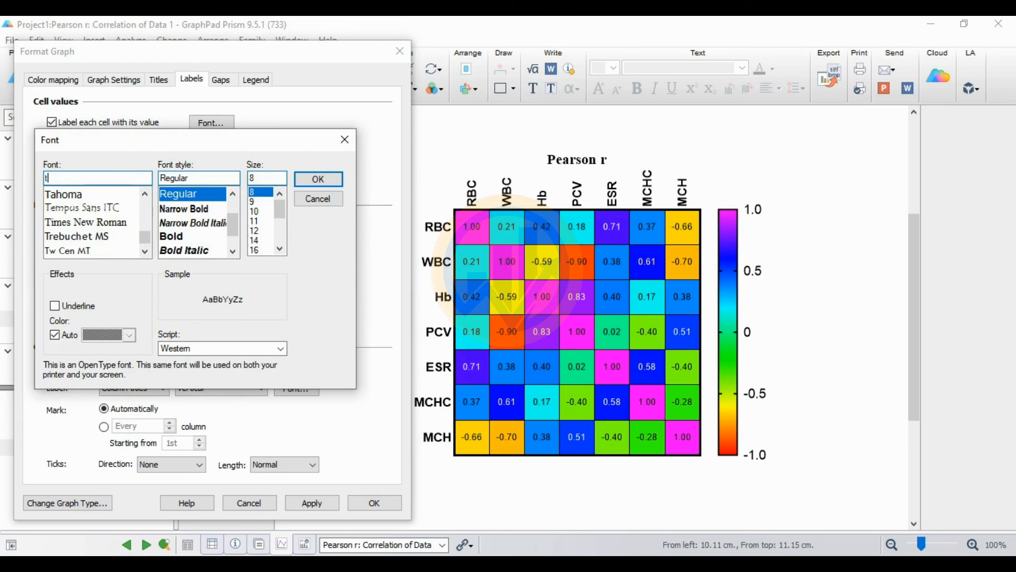
pyautogui.click(93, 196)
pyautogui.click(192, 202)
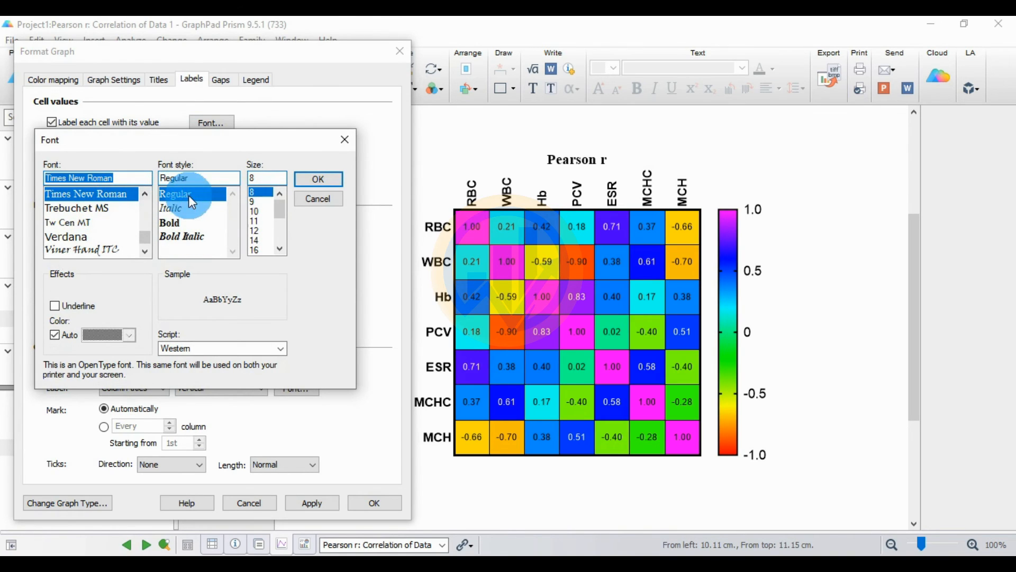
pyautogui.click(269, 212)
pyautogui.click(318, 179)
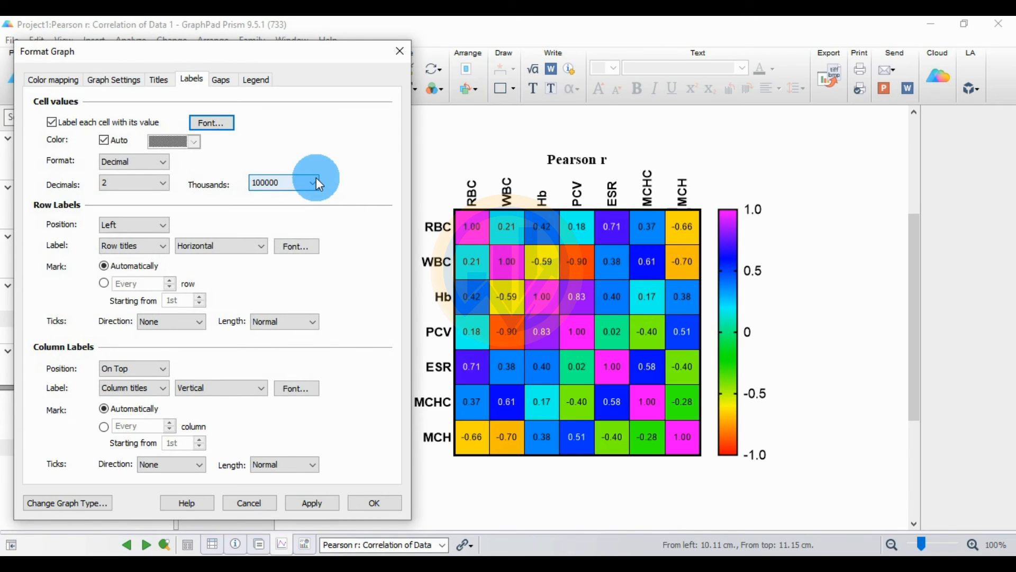
pyautogui.click(312, 503)
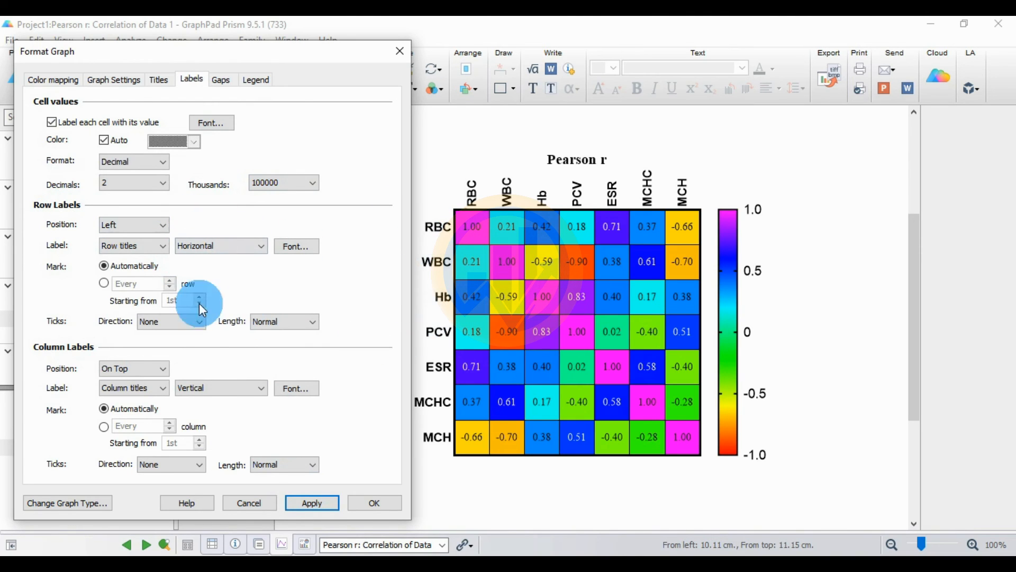
# Step: Move the row labels to the right of the heatmap and back to the left, applying each position
pyautogui.click(164, 226)
pyautogui.click(119, 263)
pyautogui.click(300, 504)
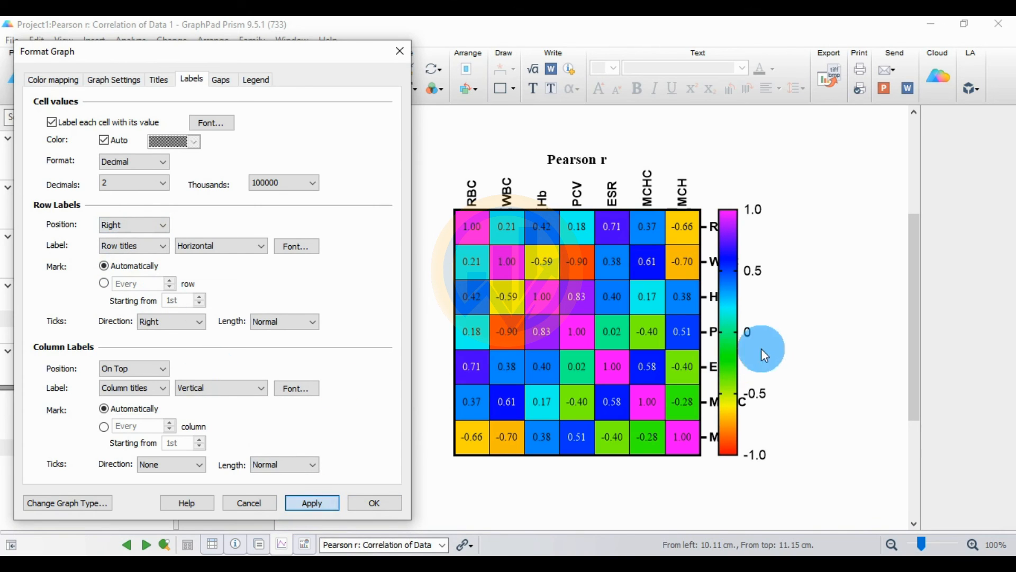
pyautogui.click(148, 229)
pyautogui.click(125, 251)
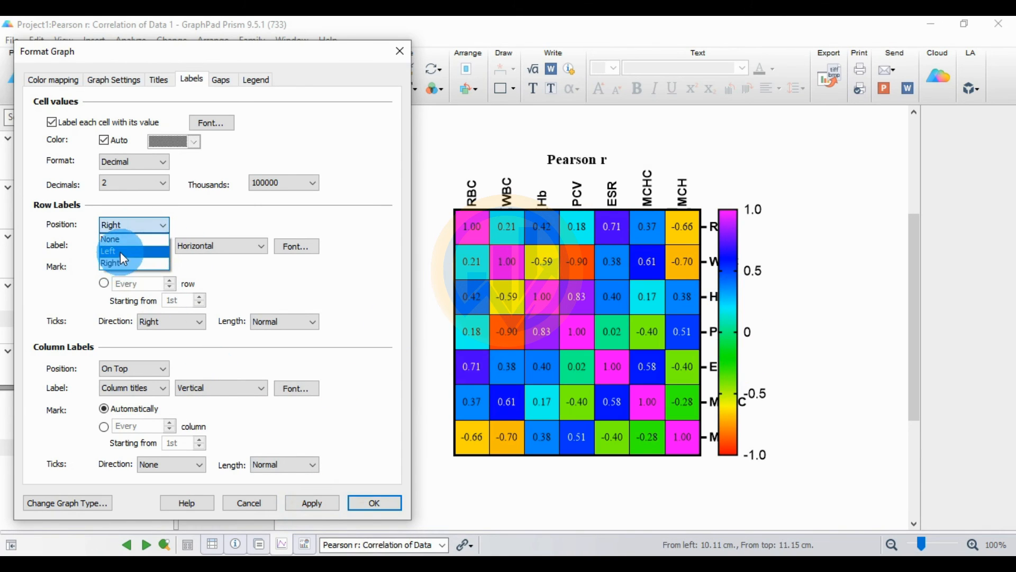
pyautogui.click(327, 505)
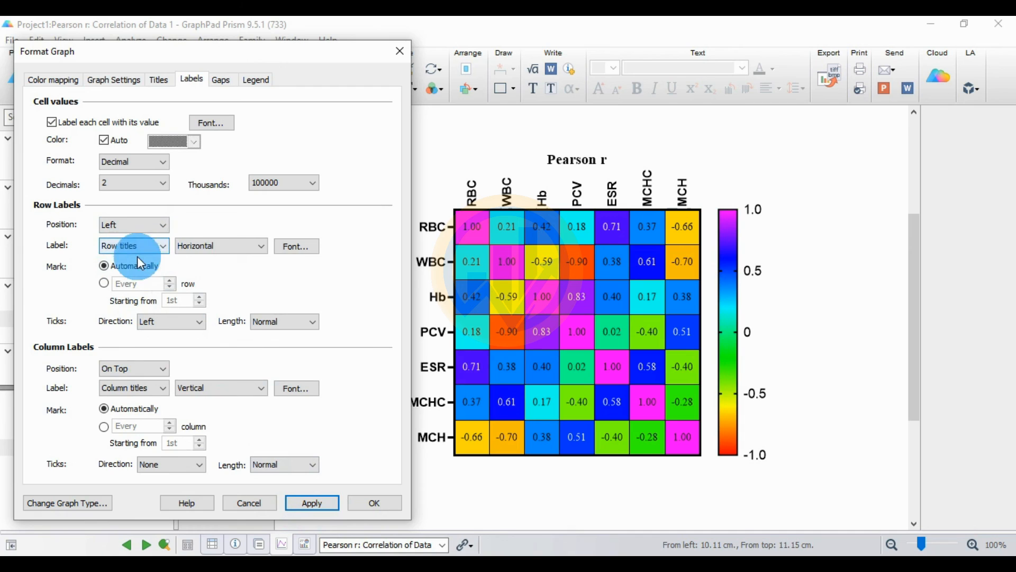
# Step: Try vertical row titles on the heatmap and switch their orientation back to horizontal
pyautogui.click(223, 247)
pyautogui.click(211, 260)
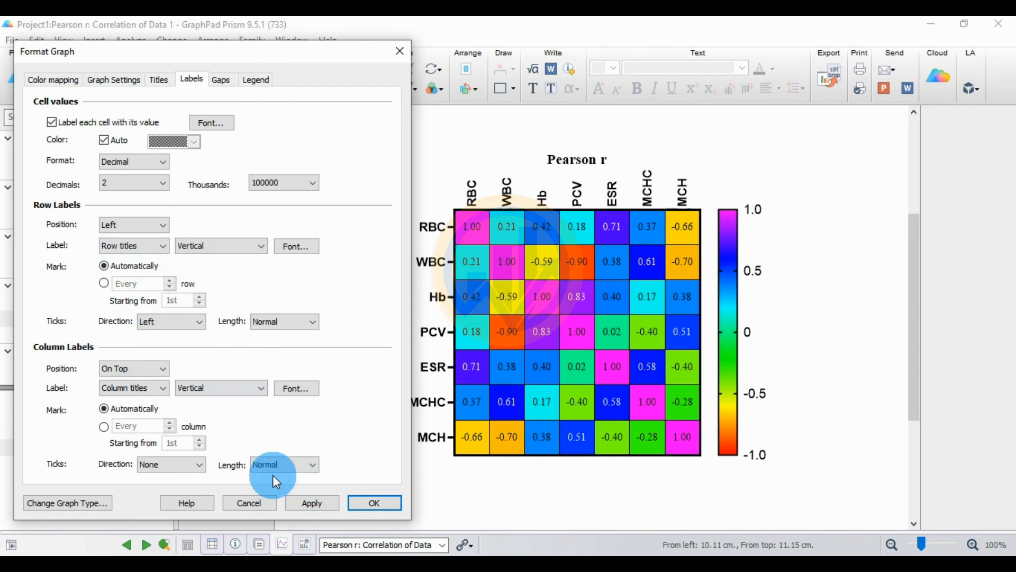
pyautogui.click(306, 499)
pyautogui.click(221, 248)
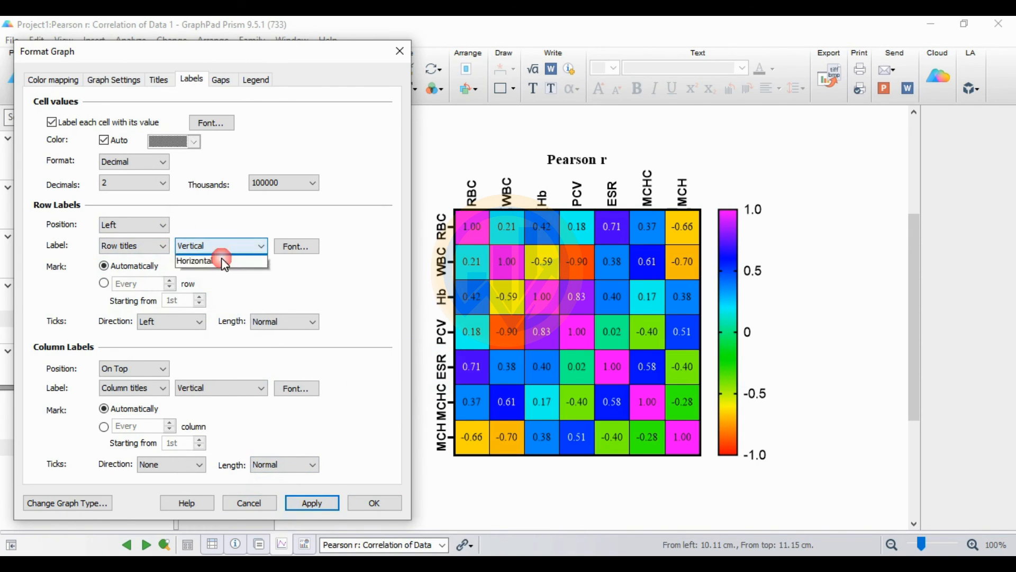
pyautogui.click(205, 267)
# Step: Set the row labels' font to Times New Roman Bold, size 12, and apply it
pyautogui.click(299, 247)
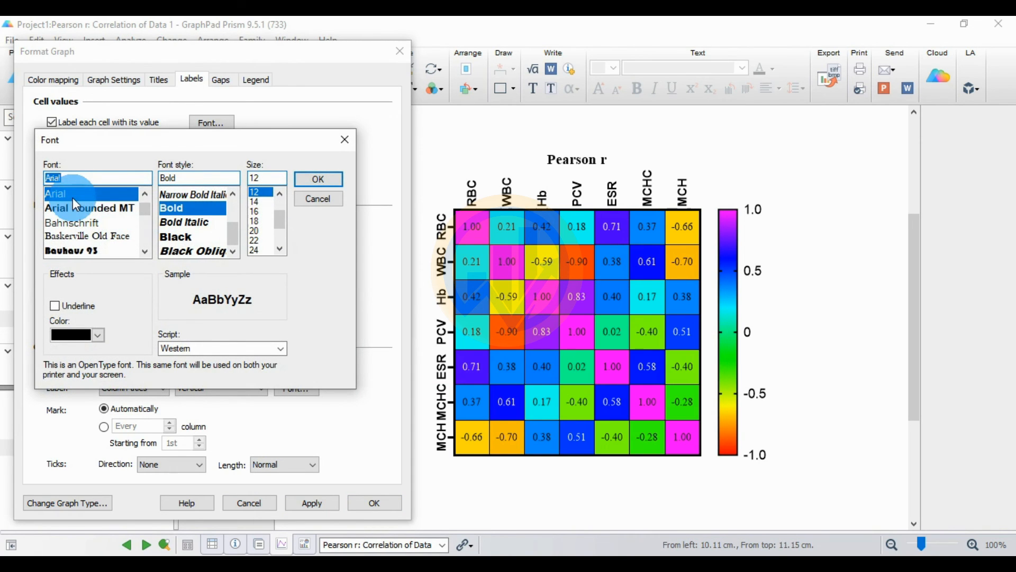
pyautogui.write('time')
pyautogui.click(85, 192)
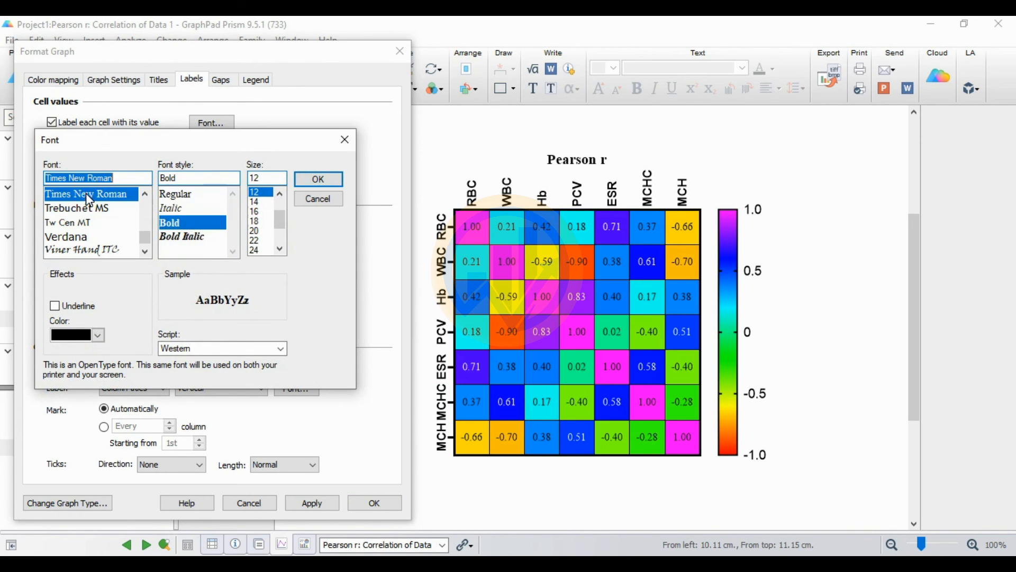
pyautogui.click(324, 180)
pyautogui.click(309, 500)
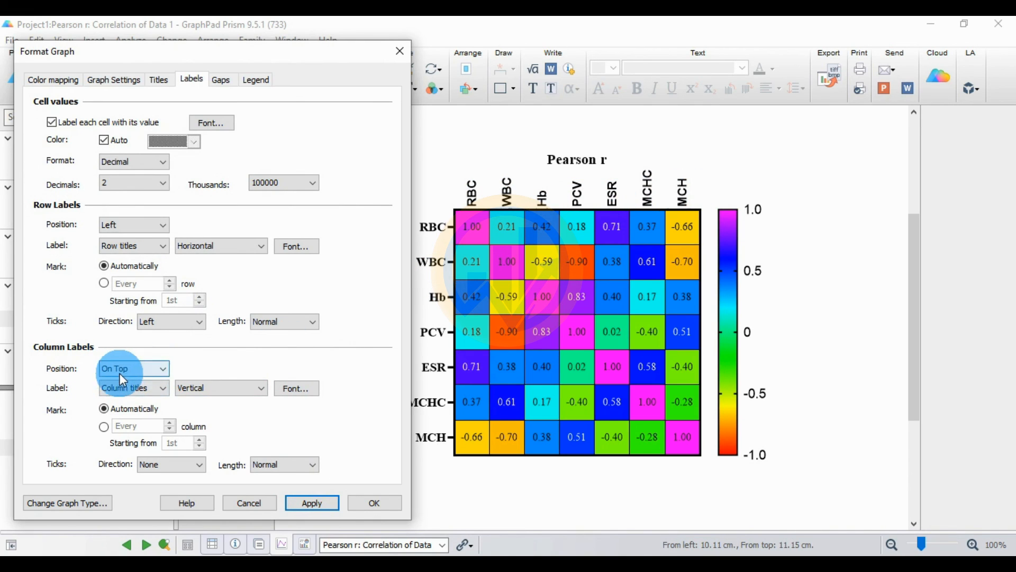
# Step: Move the column labels underneath the heatmap and back on top, applying each position
pyautogui.click(154, 369)
pyautogui.click(131, 406)
pyautogui.click(310, 503)
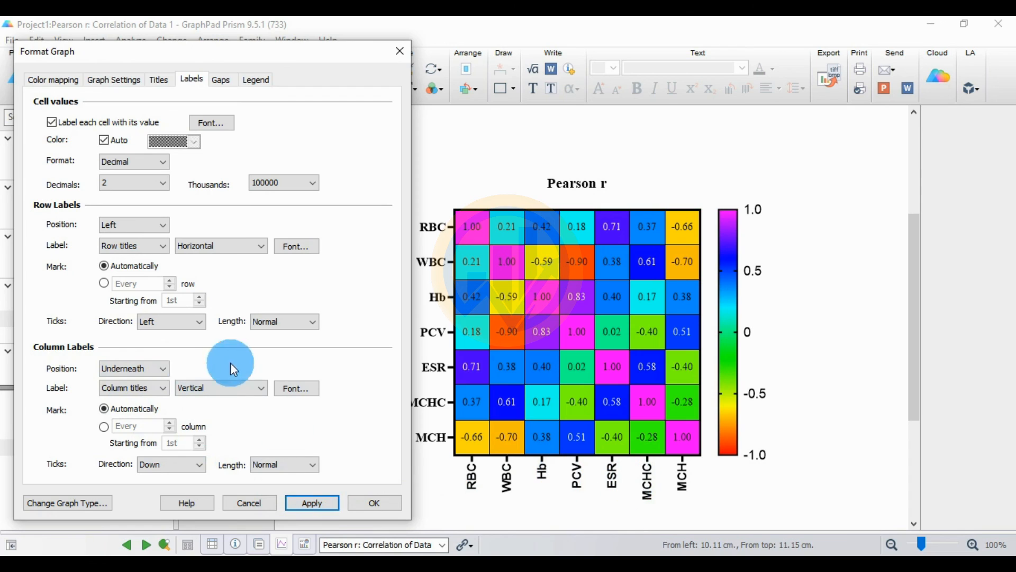
pyautogui.click(162, 369)
pyautogui.click(129, 393)
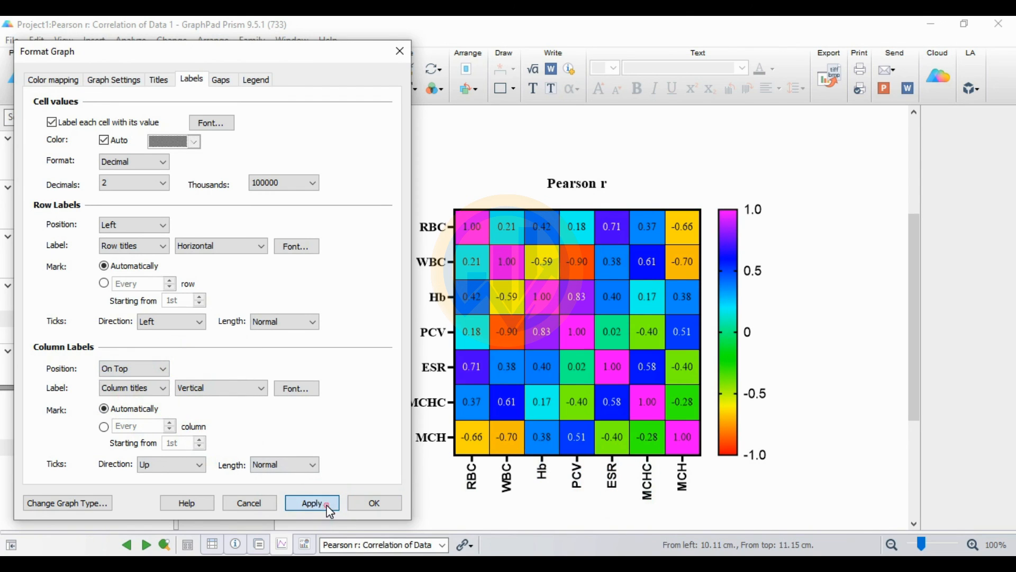
pyautogui.click(325, 502)
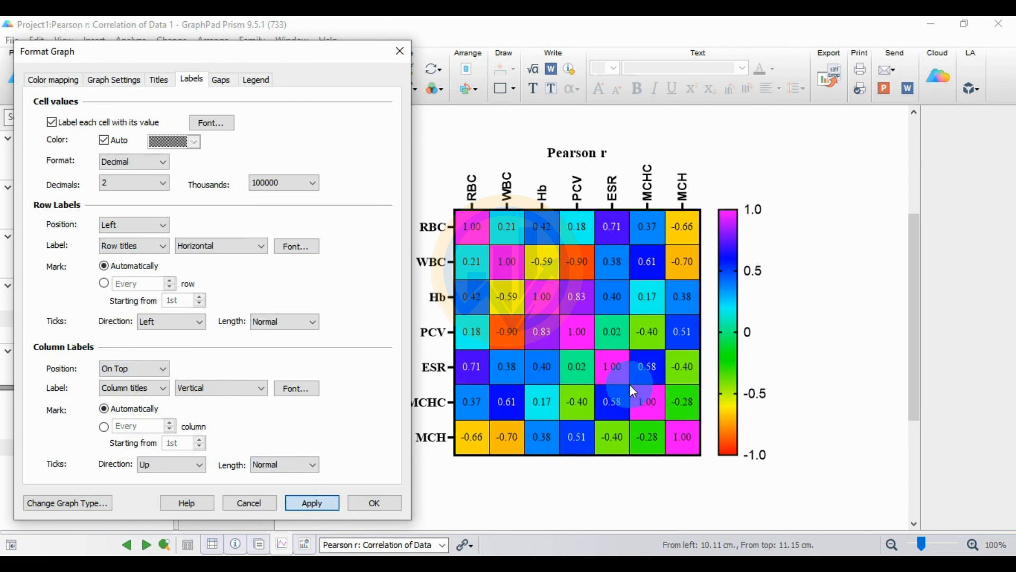
# Step: Try horizontal and 45-degree angled column titles, and return them to vertical
pyautogui.click(225, 386)
pyautogui.click(209, 411)
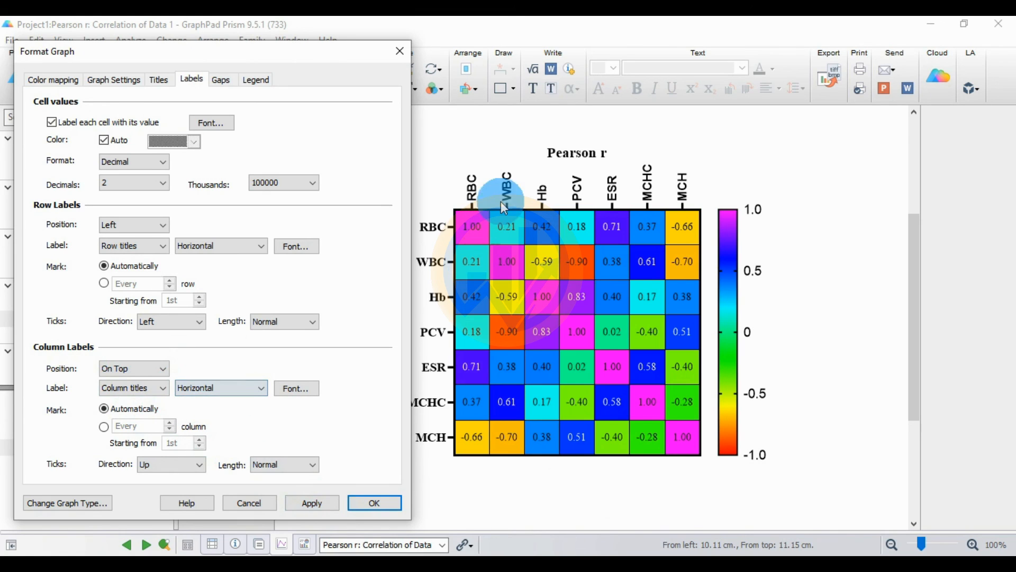
pyautogui.click(320, 502)
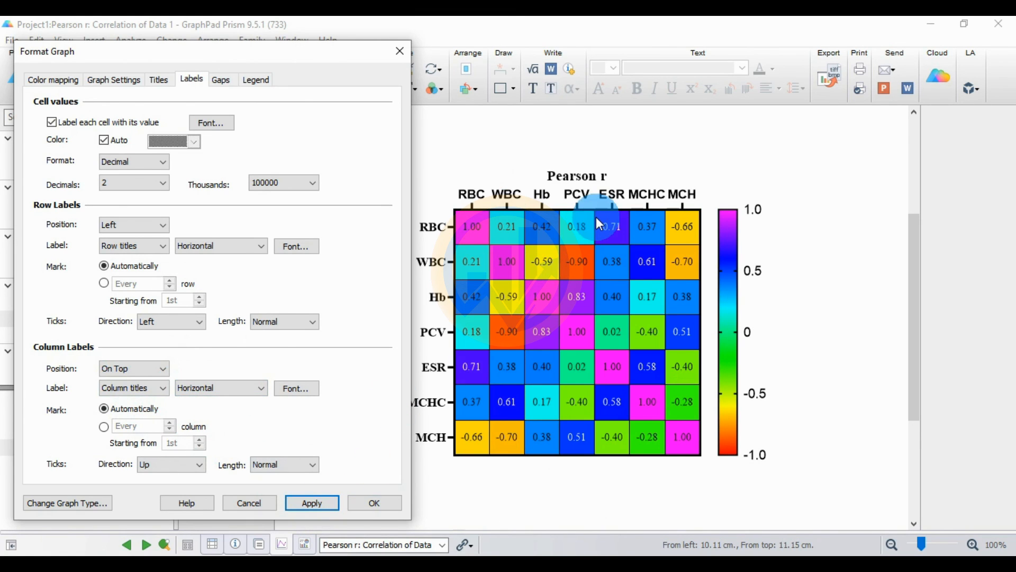
pyautogui.click(262, 388)
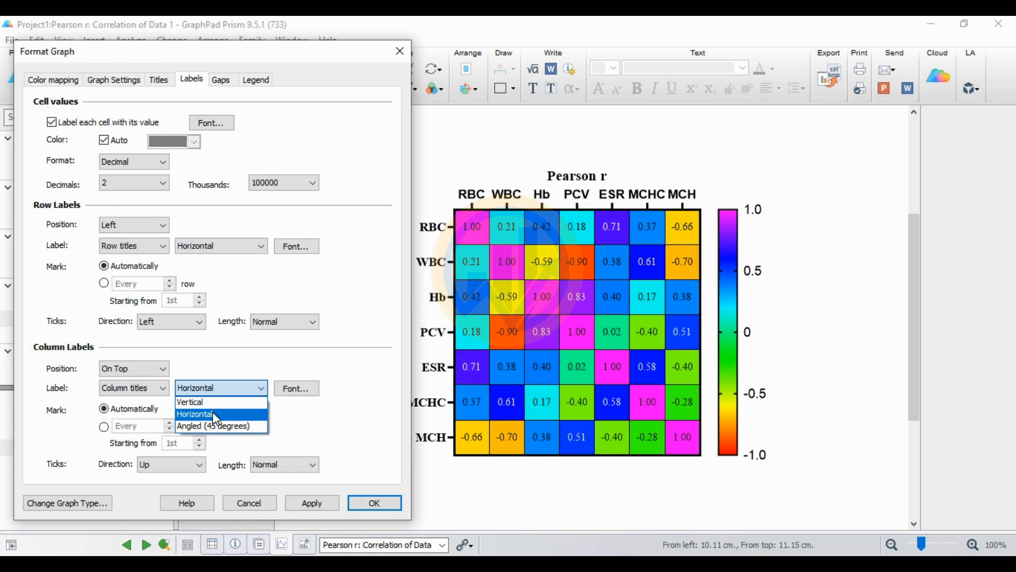
pyautogui.click(208, 425)
pyautogui.click(328, 497)
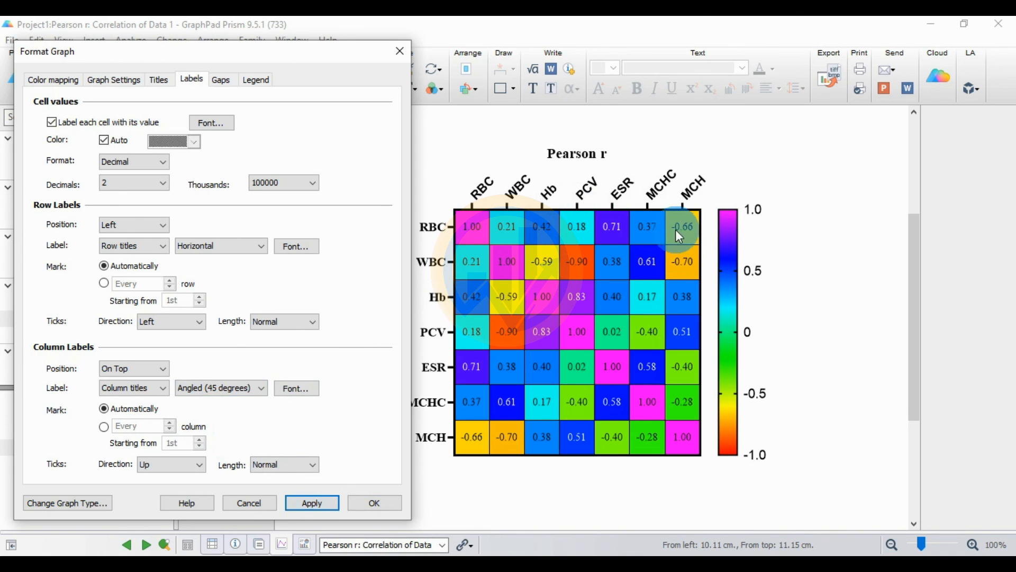
pyautogui.click(255, 397)
pyautogui.click(231, 406)
pyautogui.click(328, 505)
# Step: Set the column labels' font to Times New Roman Bold, size 12, and apply it
pyautogui.click(303, 393)
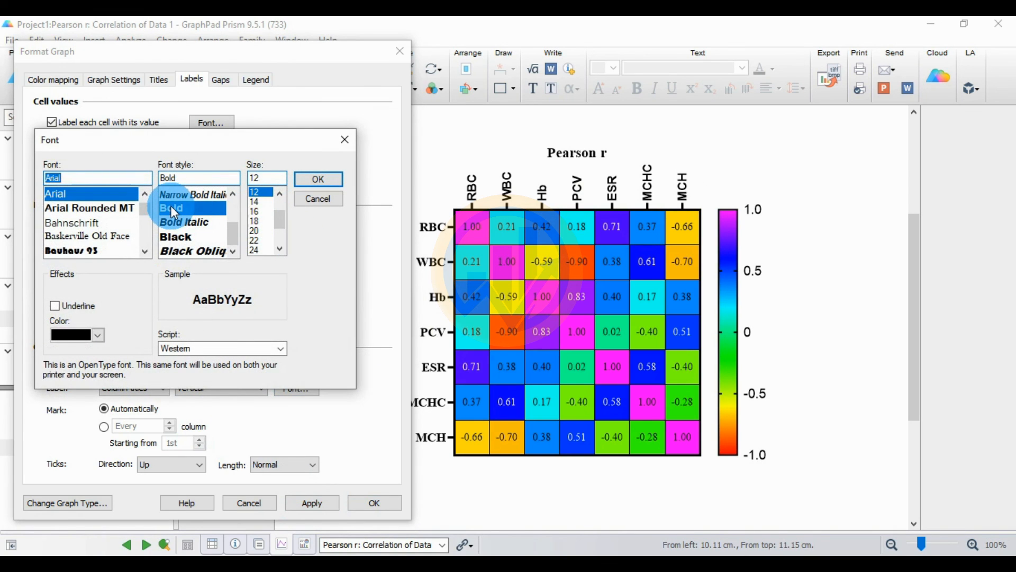
pyautogui.write('time')
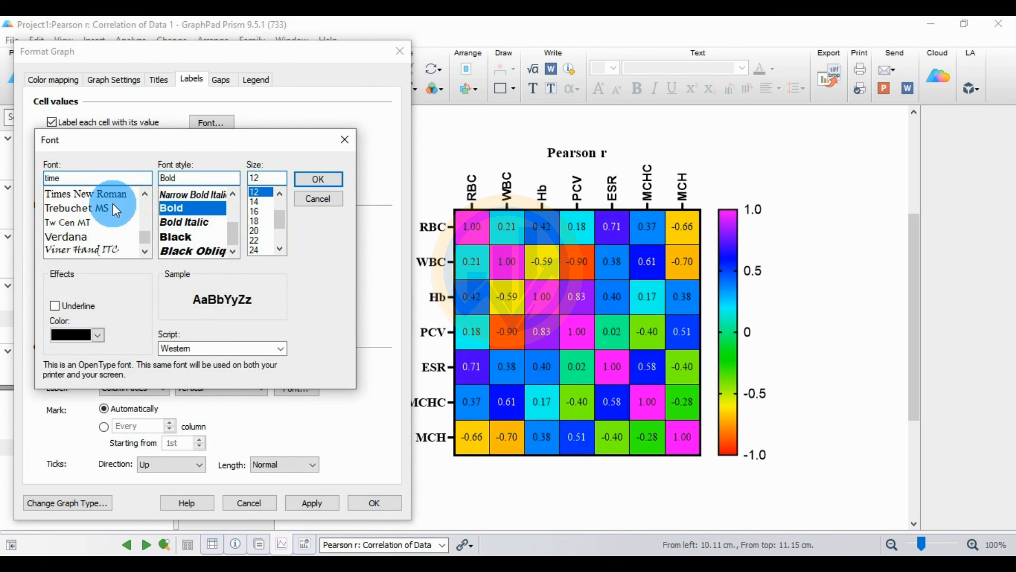
pyautogui.click(109, 195)
pyautogui.click(321, 179)
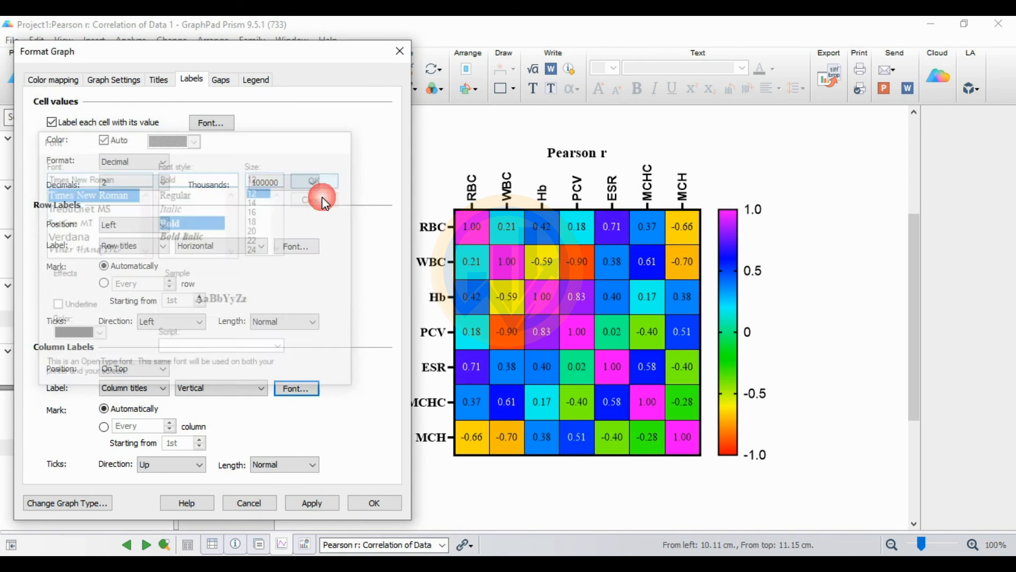
pyautogui.click(313, 503)
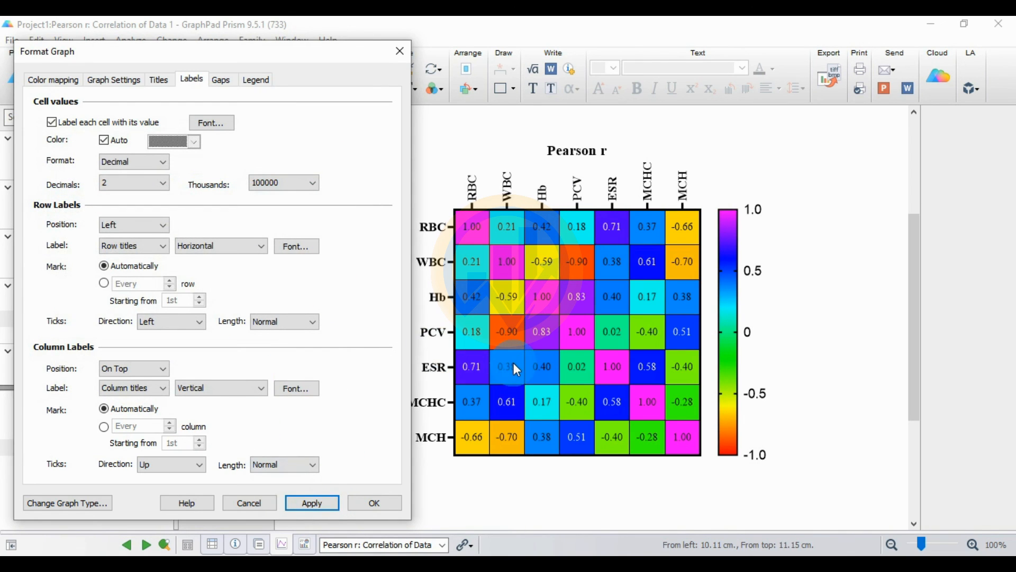
# Step: Try a horizontal orientation for the heatmap's color legend and return it to vertical
pyautogui.click(223, 78)
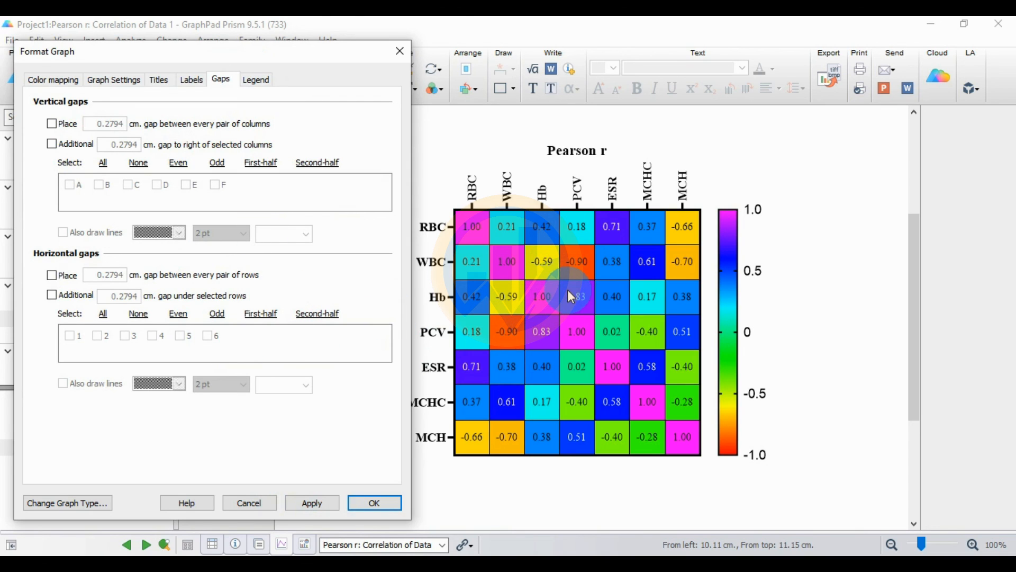
pyautogui.click(267, 81)
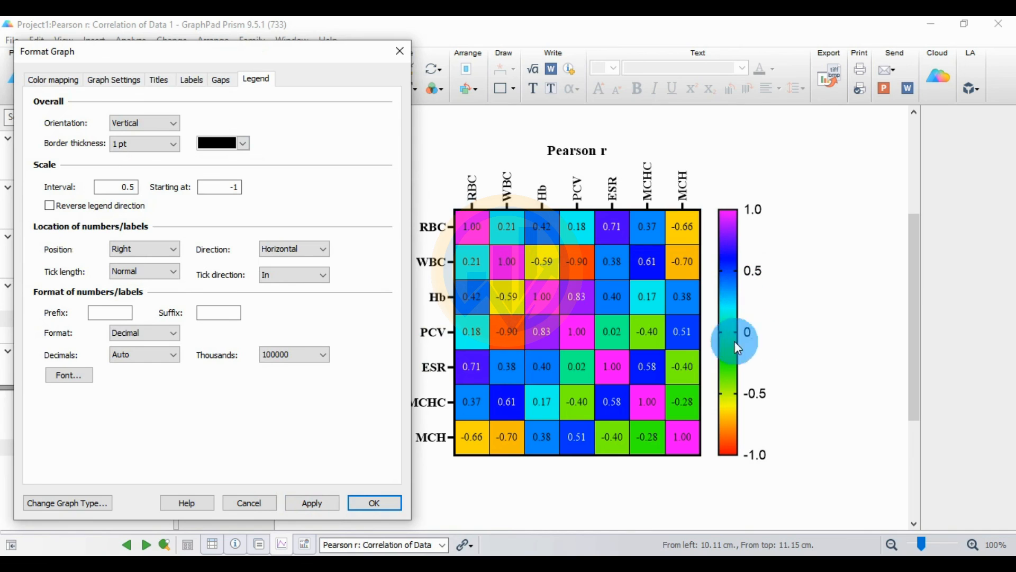
pyautogui.click(150, 120)
pyautogui.click(141, 146)
pyautogui.click(311, 503)
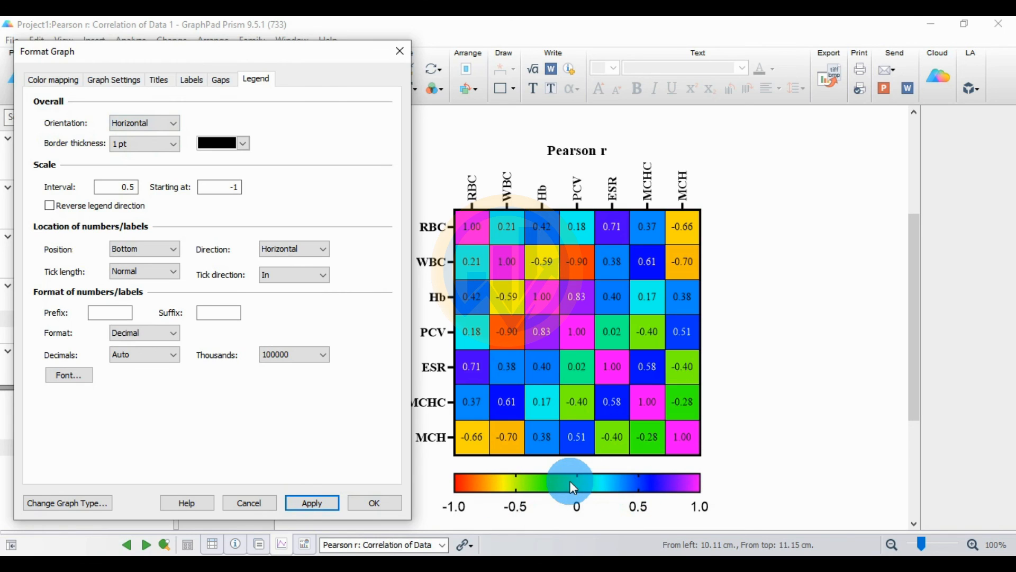
pyautogui.click(150, 123)
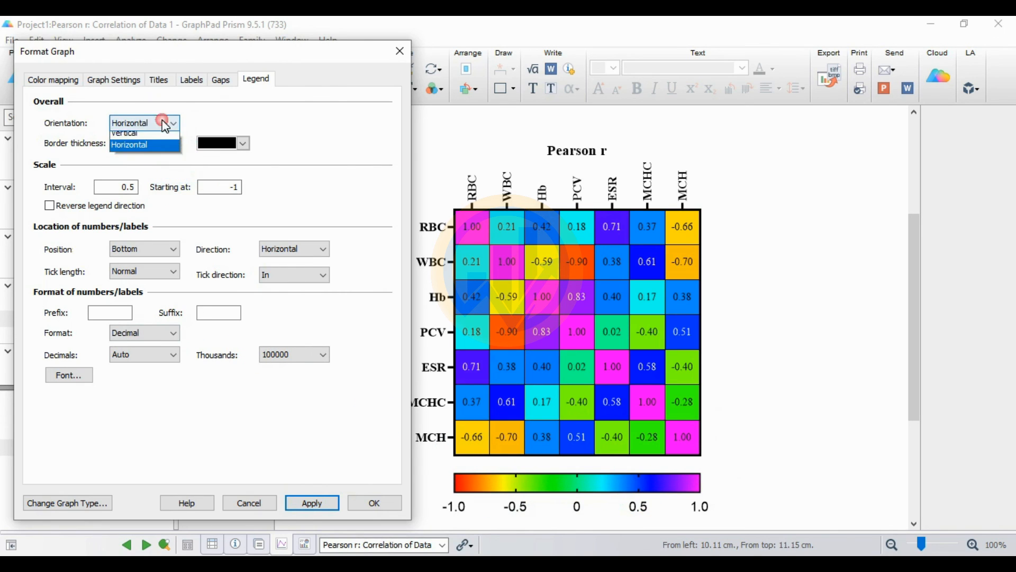
pyautogui.click(135, 148)
pyautogui.click(317, 498)
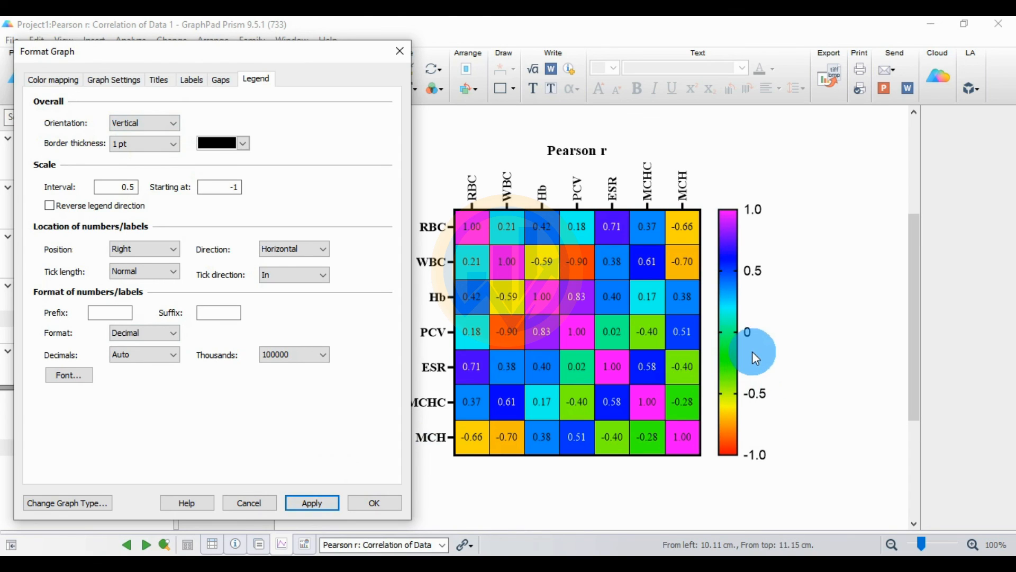
# Step: Set the color legend's border thickness to 2 pt, apply it, and close the graph formatting settings
pyautogui.click(159, 145)
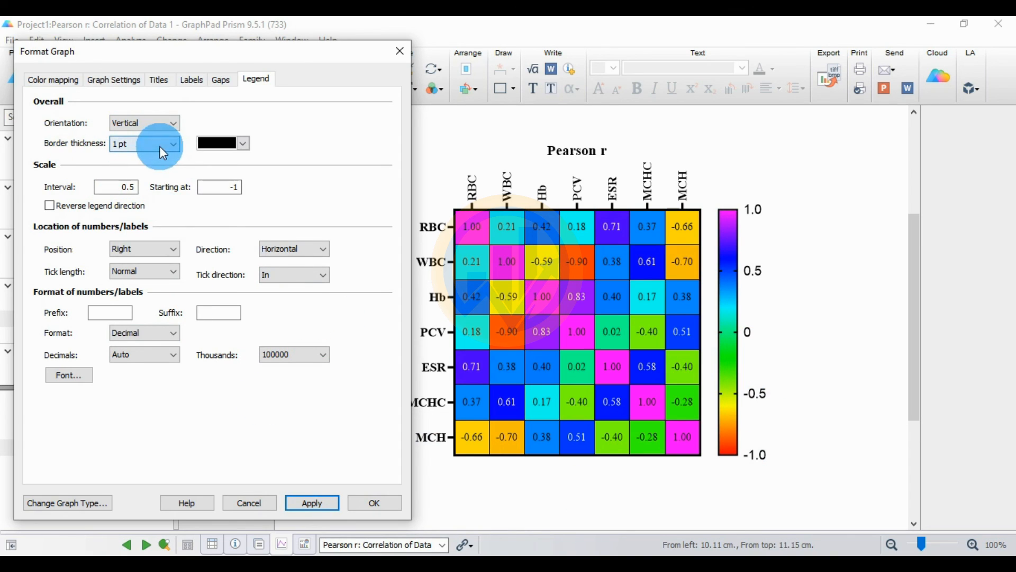
pyautogui.click(129, 195)
pyautogui.click(329, 503)
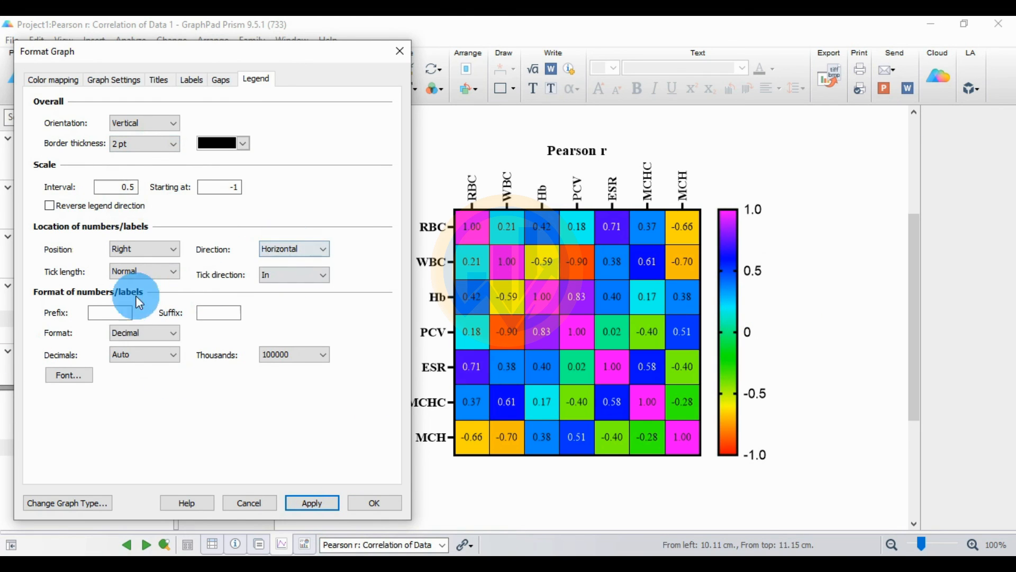
pyautogui.click(227, 198)
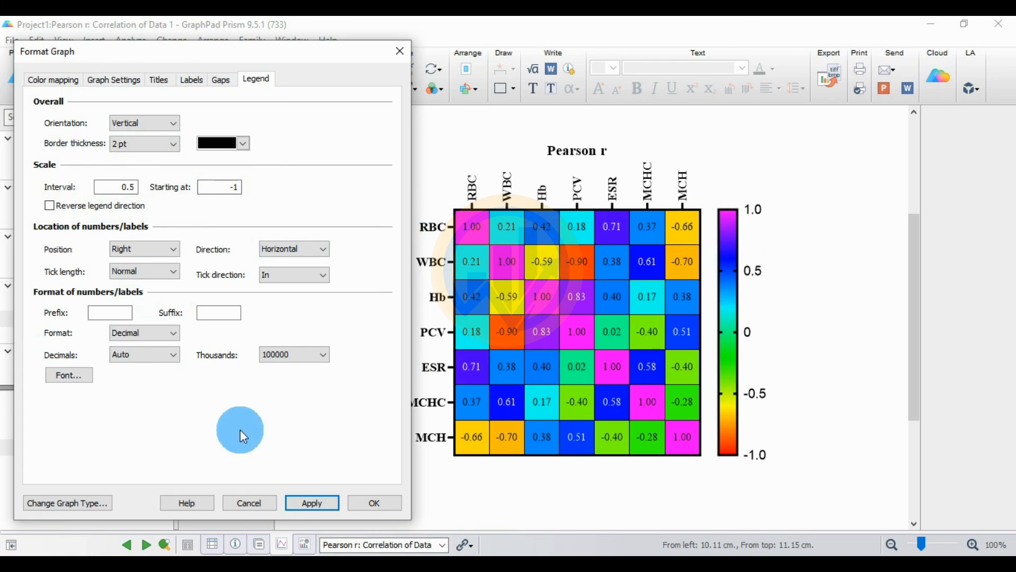
pyautogui.click(315, 500)
pyautogui.click(374, 506)
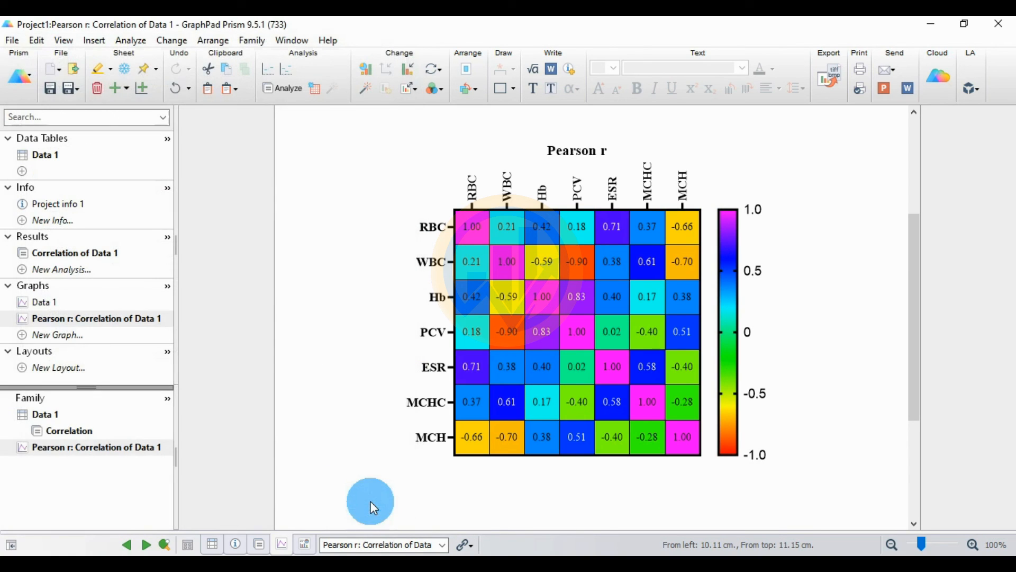
# Step: Inspect the data details of the heatmap cell where the ESR row meets the MCH column
pyautogui.click(691, 364)
pyautogui.moveTo(685, 367)
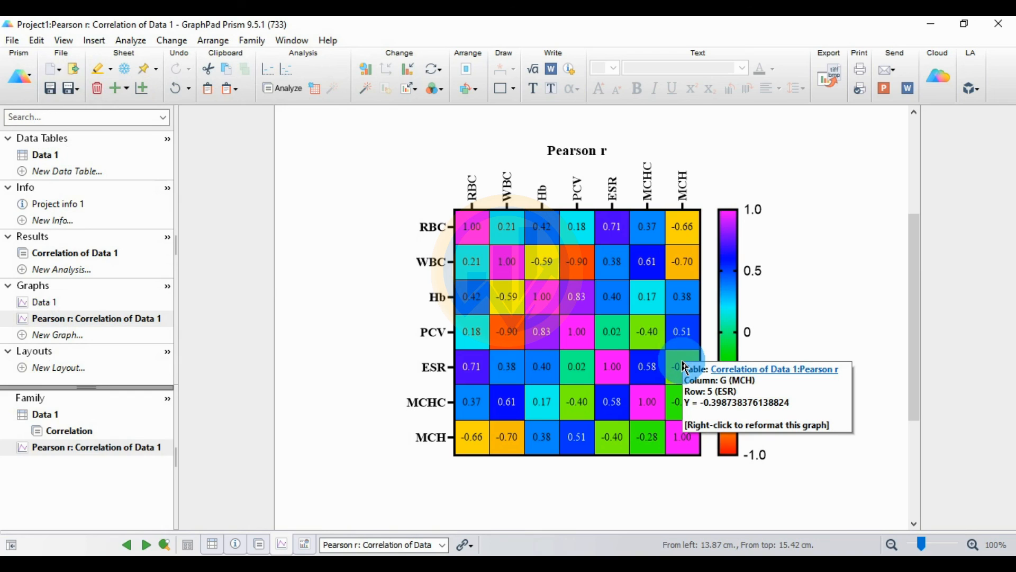